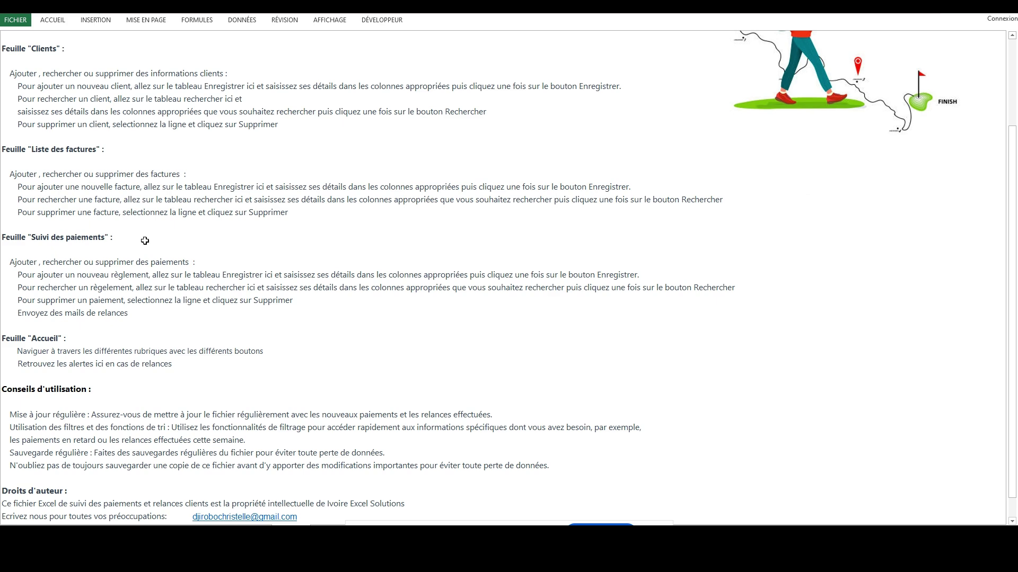
Leave the usage guide and return to the 'Suivi des paiements clients' home sheet.
scroll(145, 240, "up", 6)
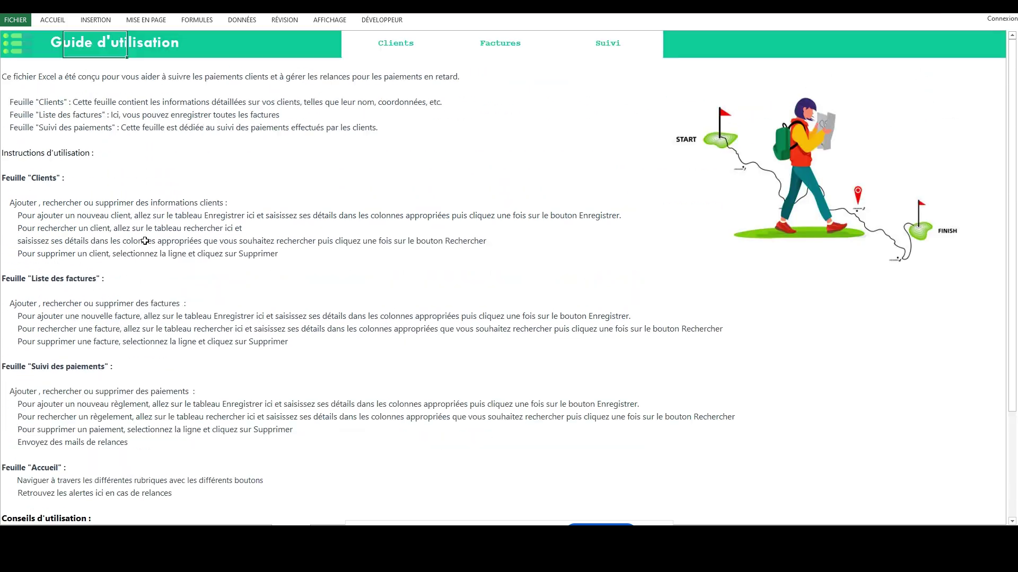
left_click(21, 55)
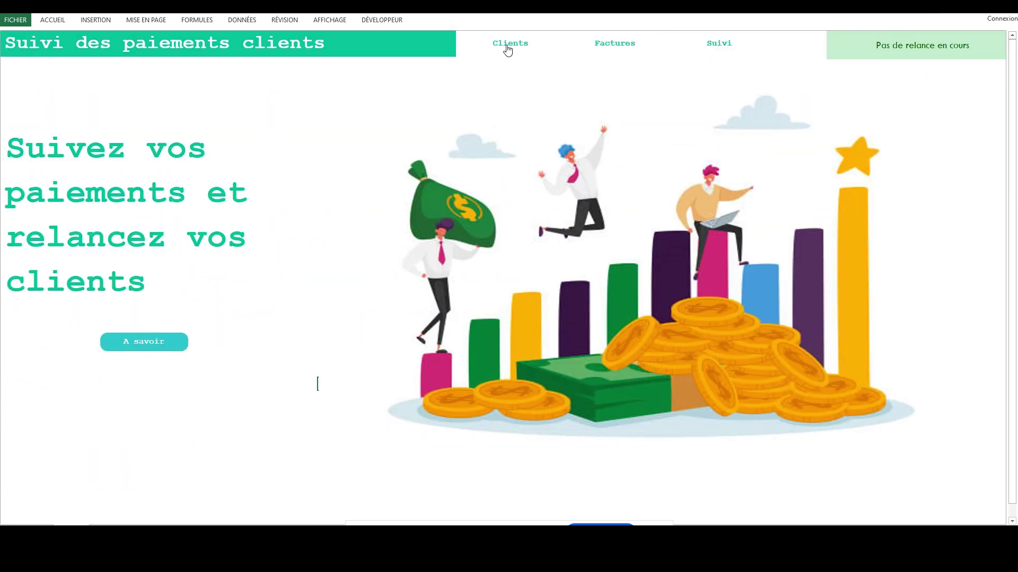
left_click(506, 45)
Enter client 0001 CONNECT PLUS at COCODY, ABIDJAN, postal code 111, COTE D'IVOIRE.
left_click(49, 90)
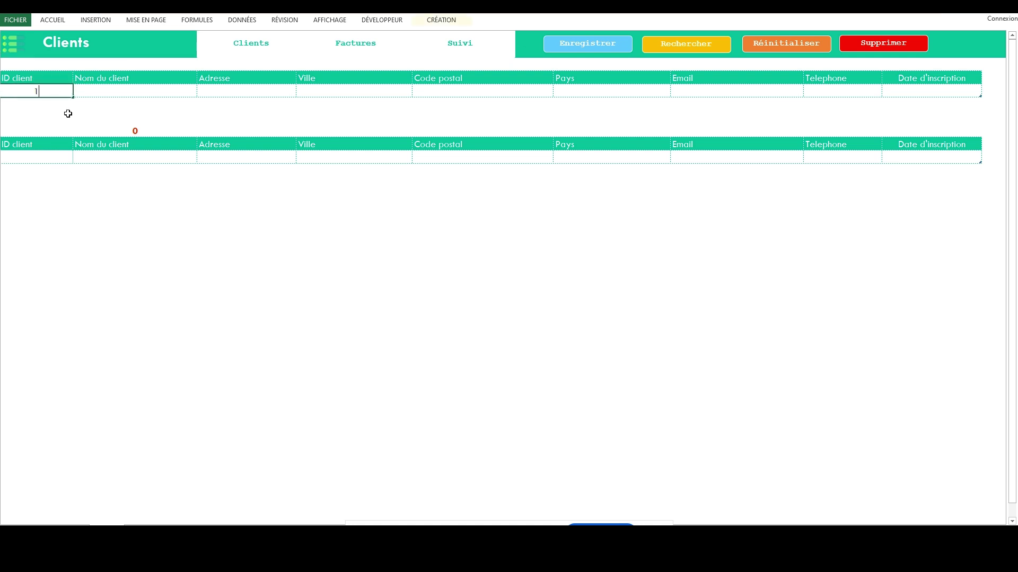
type("0001")
key("Tab")
type("CONNECT PLUS")
key("Tab")
type("COCODY")
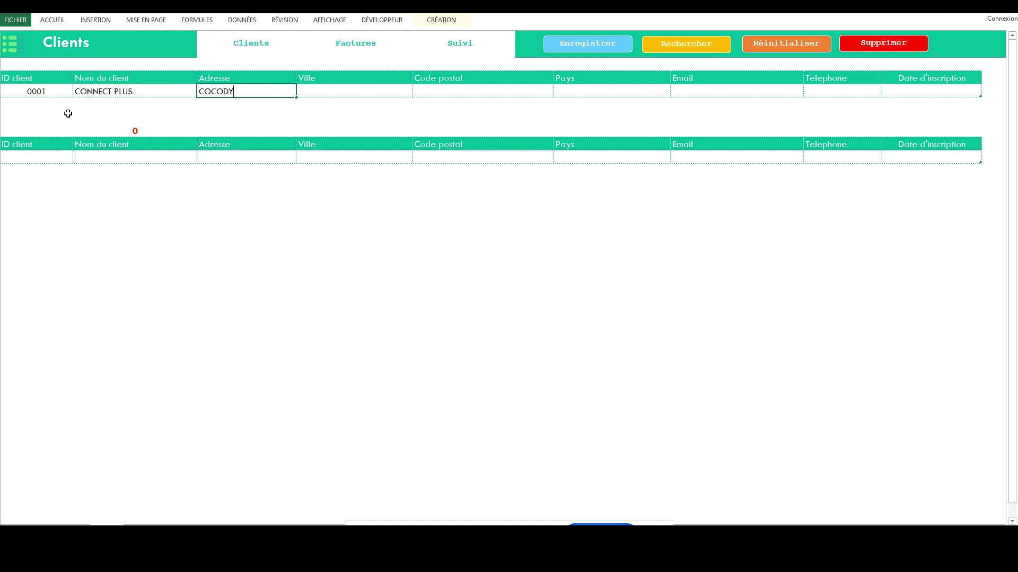
key("Tab")
type("ABIDJA")
key("Tab")
type("111")
key("Tab")
type("COTE")
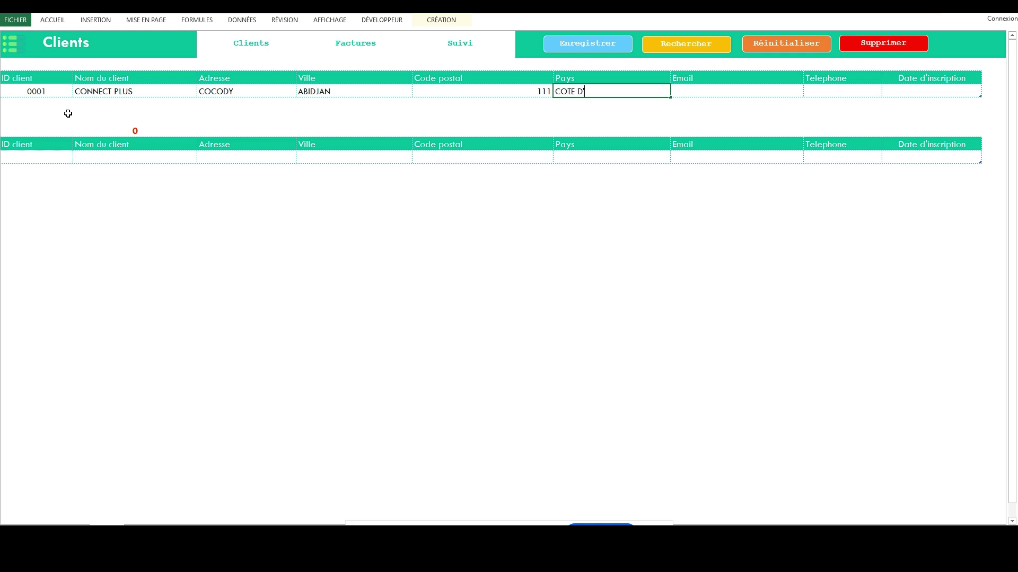
key("Tab")
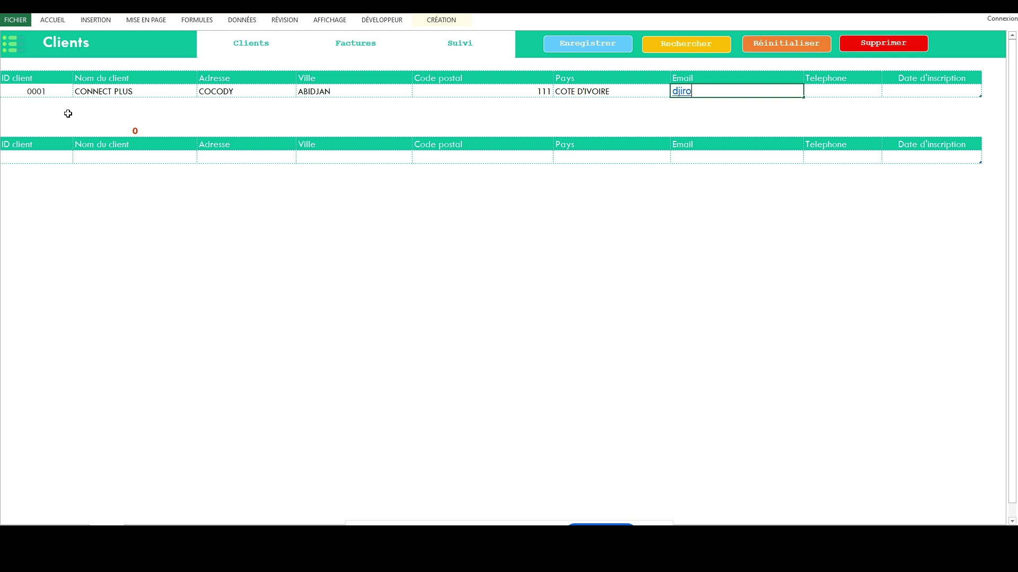
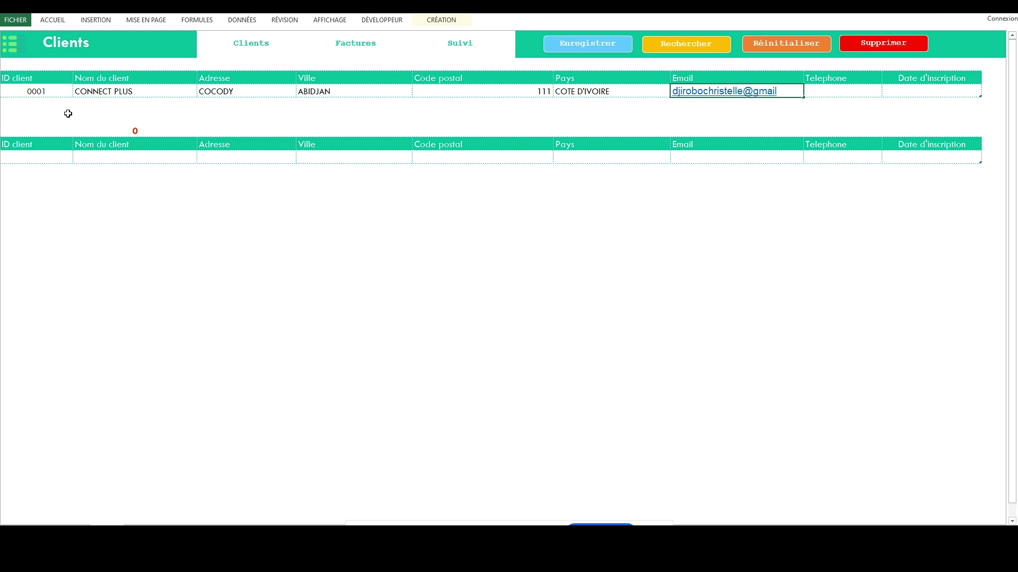
Add the client's e-mail, phone number and registration date 01/11/2023, then save the record.
key("Tab")
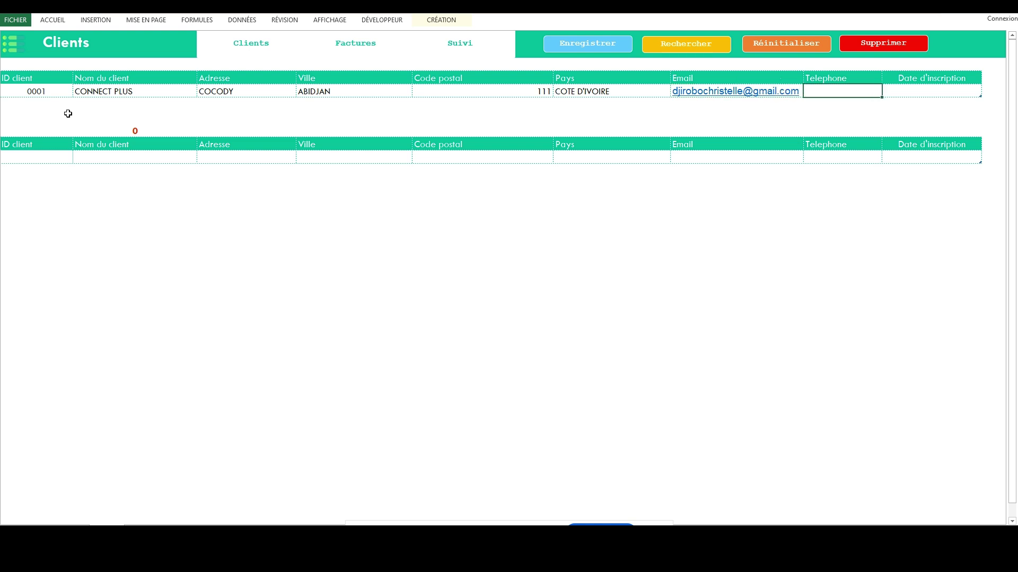
type("11 14 44 44")
key("Tab")
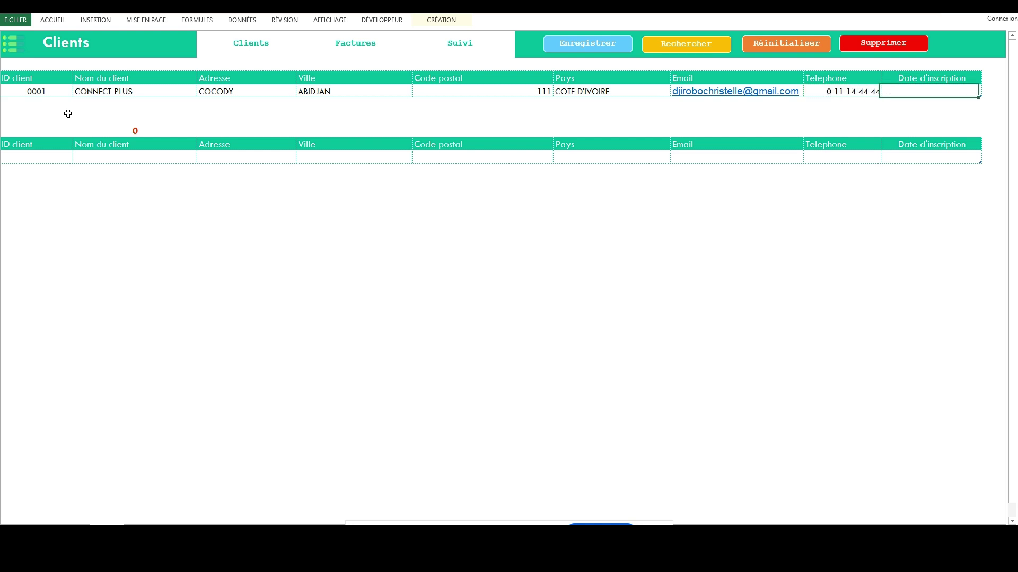
type("01/11/2023")
left_click(599, 44)
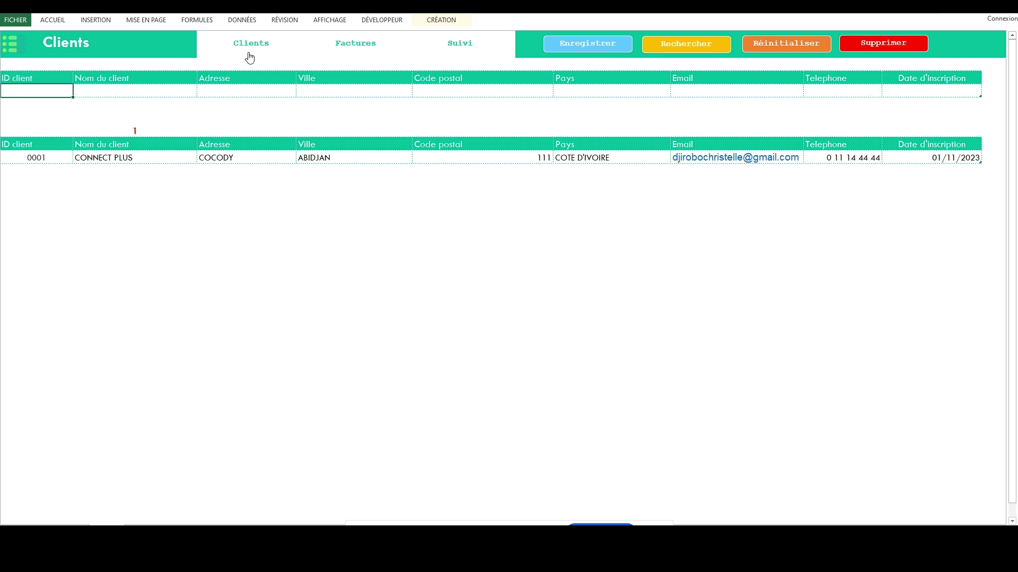
Start a new invoice dated 10/11/2023 for client 0001 on the invoice list.
left_click(360, 47)
left_click(362, 48)
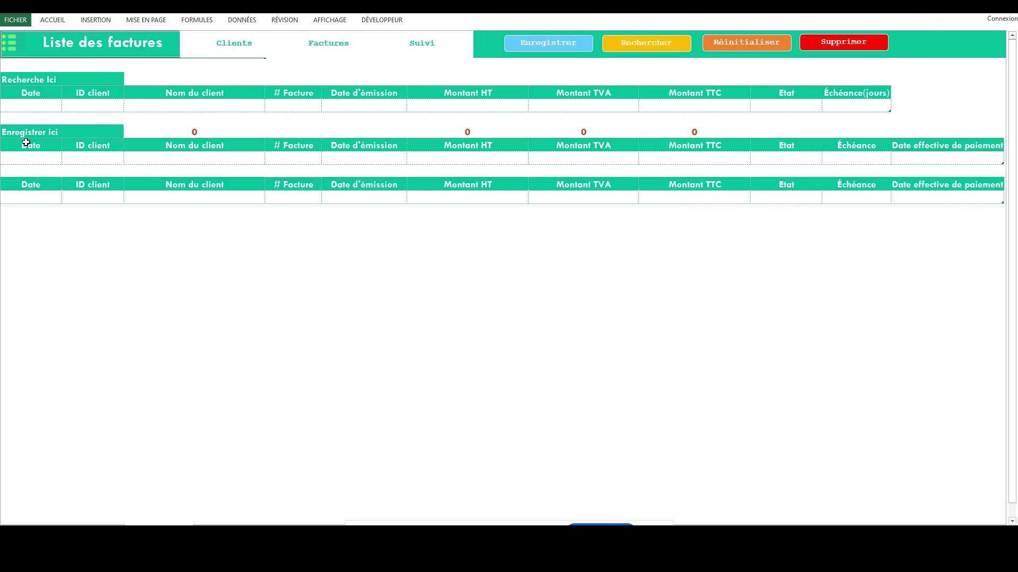
left_click(44, 161)
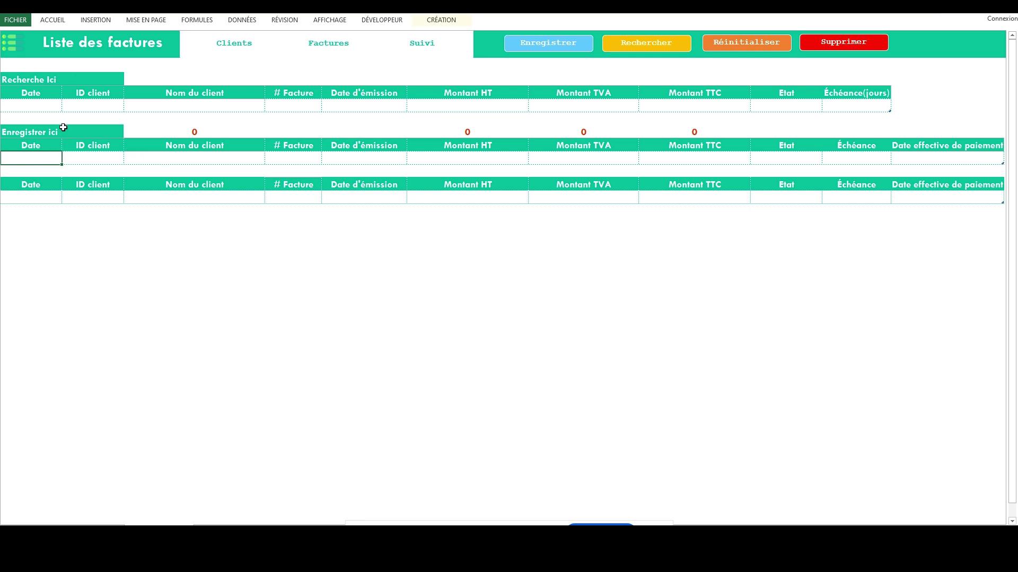
type("10/11/2023")
key("Tab")
left_click(128, 160)
left_click(120, 169)
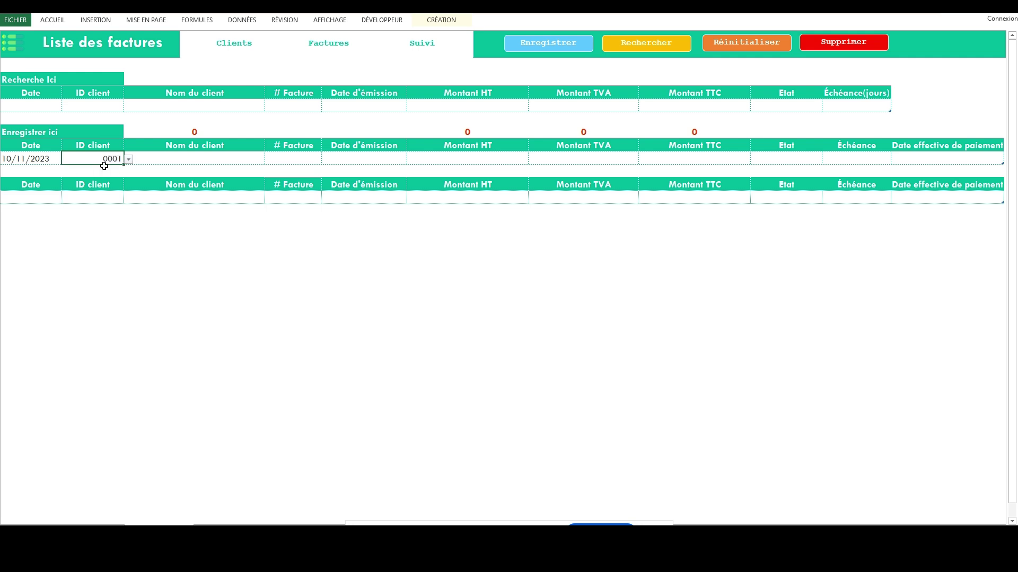
Enter invoice number 10, issue date 10/11/2023 and 4 500 000 before tax.
left_click(292, 158)
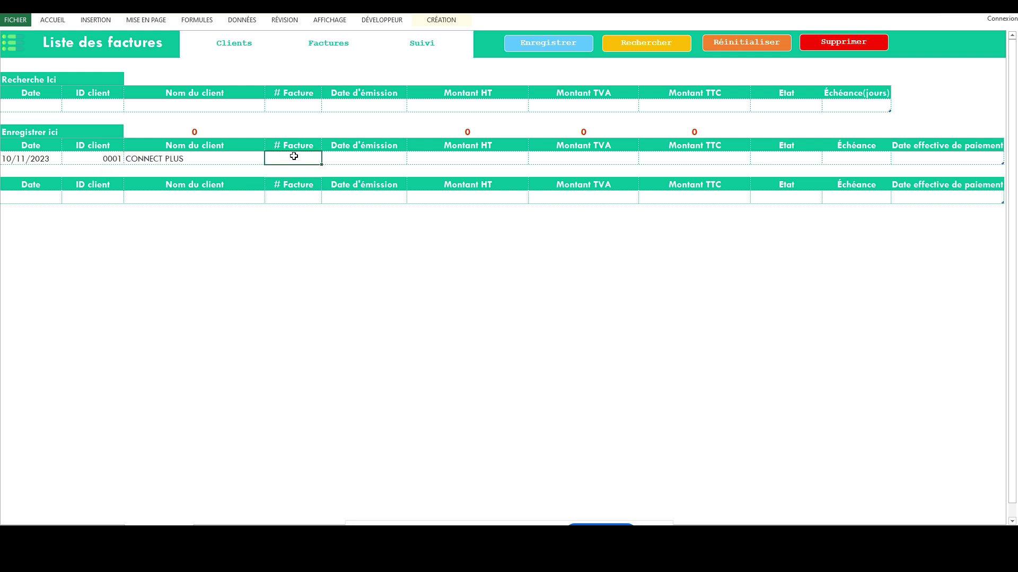
type("10")
key("Tab")
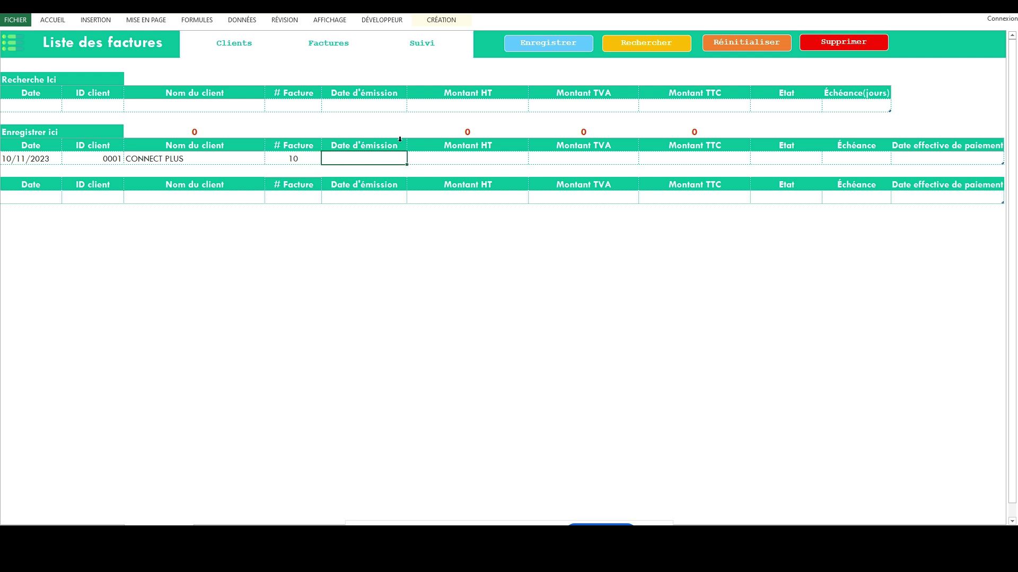
type("10/11/2023")
key("Tab")
type("4 500 000")
key("Tab")
key("Tab")
key("Tab")
Set the invoice to EN ATTENTE with a 30-day term and save it.
left_click(827, 160)
left_click(779, 172)
left_click(864, 159)
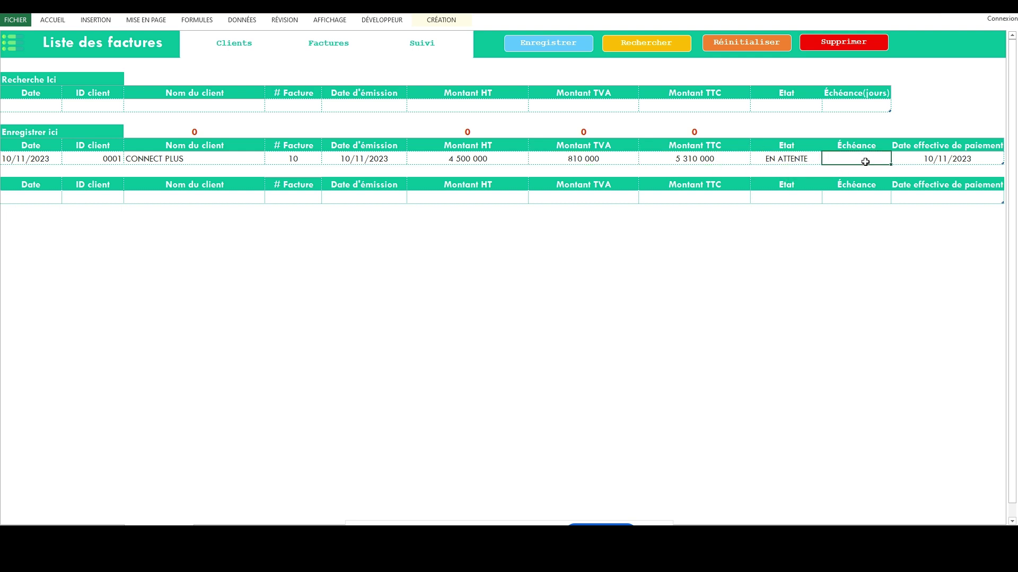
type("30")
left_click(697, 170)
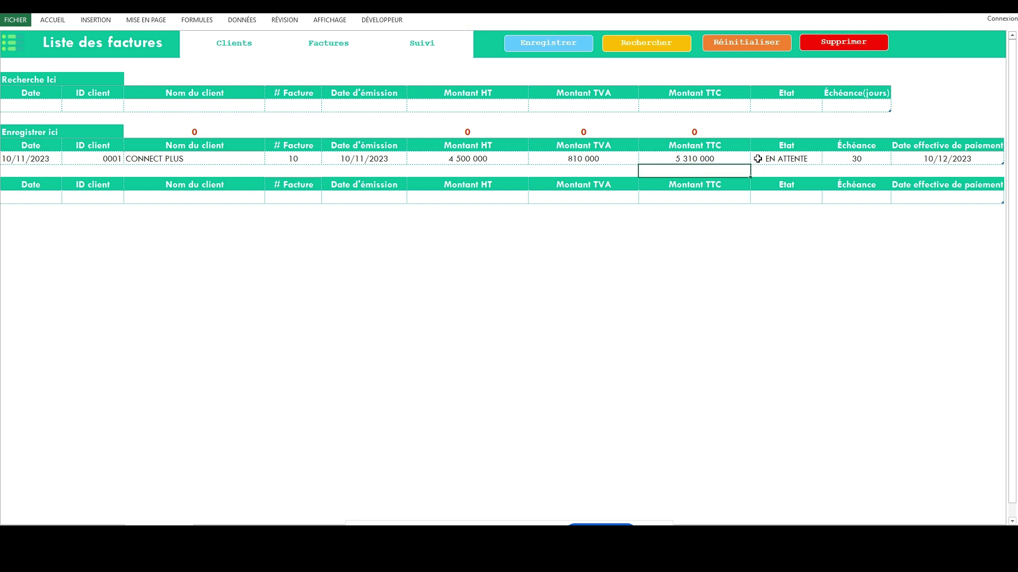
left_click(954, 160)
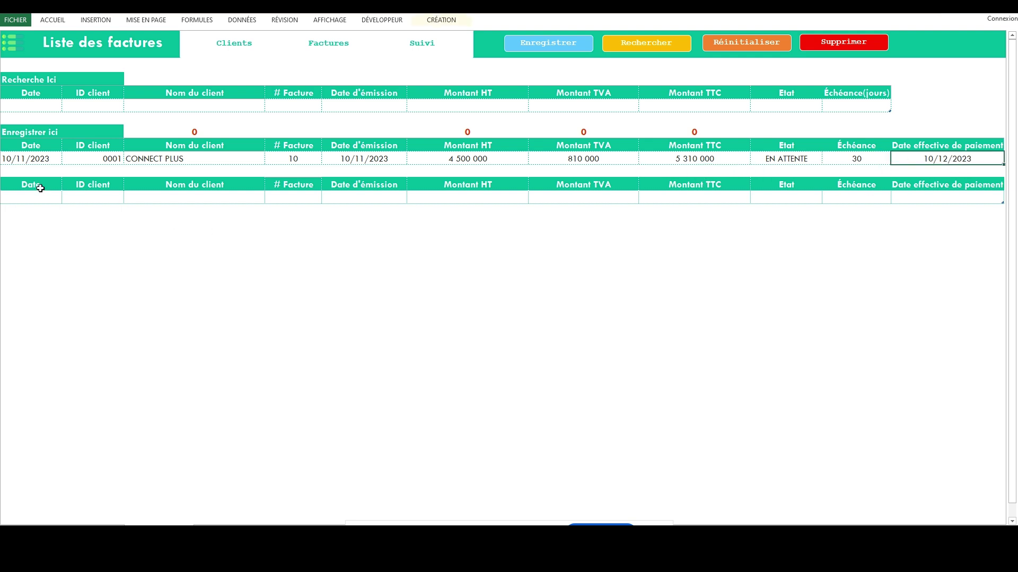
left_click(527, 47)
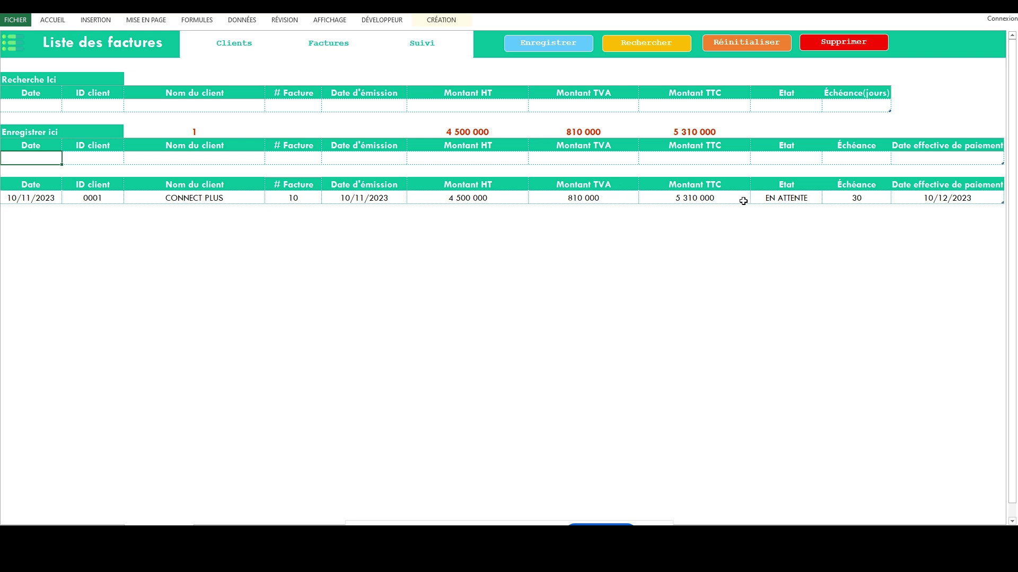
left_click(424, 44)
Select invoice 0010 for a new payment and set its status to PARTIEL.
left_click(39, 106)
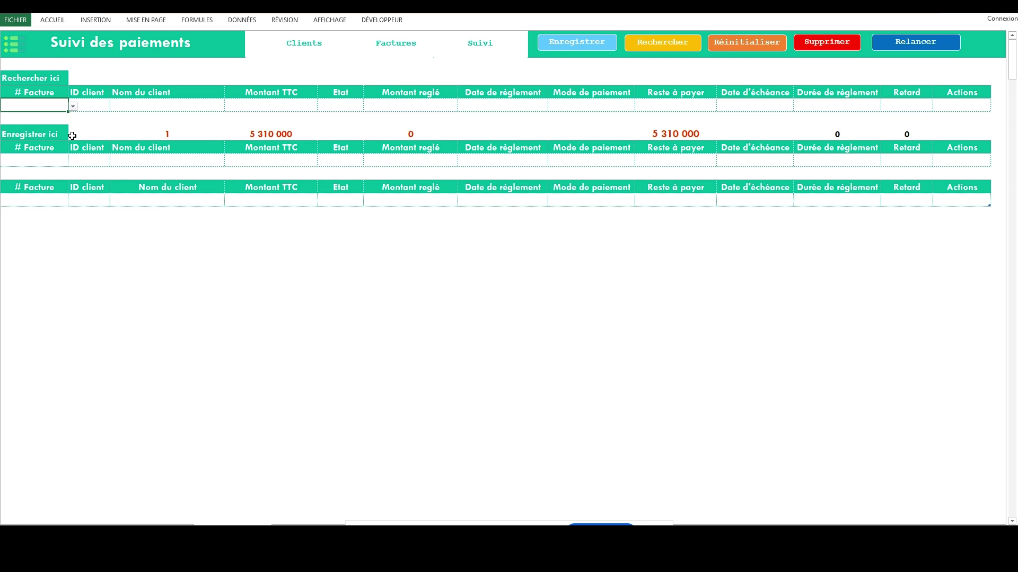
left_click(38, 161)
left_click(72, 162)
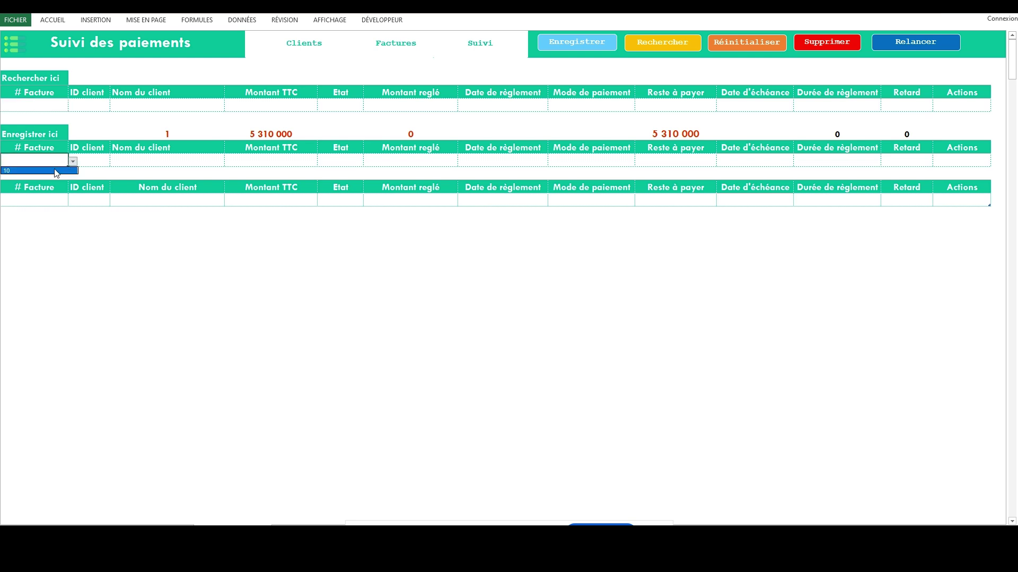
left_click(57, 171)
left_click(346, 161)
left_click(368, 161)
left_click(348, 172)
Enter 4 000 000 as the amount paid.
left_click(443, 162)
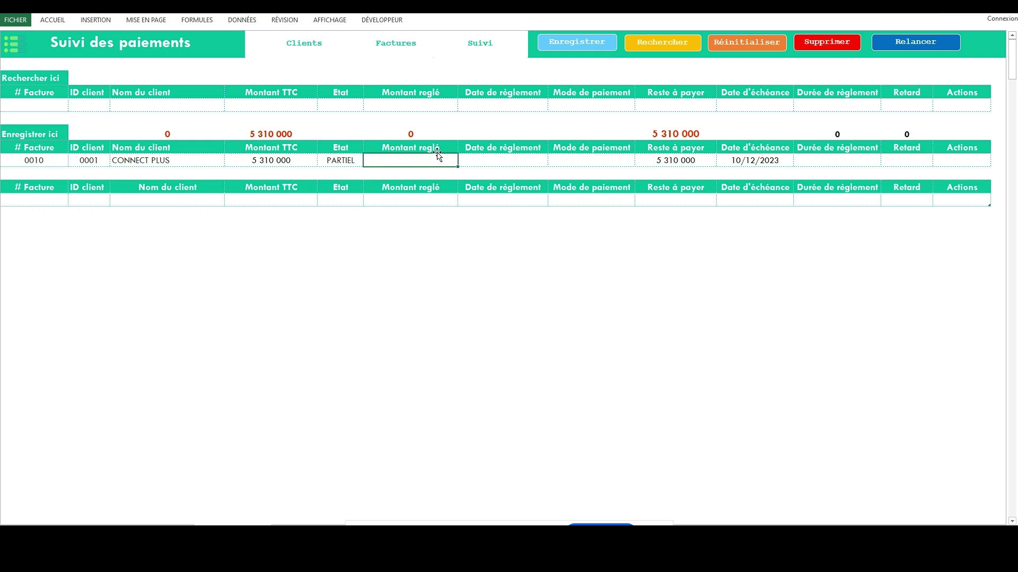
type("4000000")
key("BackSpace")
key("Tab")
left_click(438, 157)
double_click(439, 159)
type("0")
key("Tab")
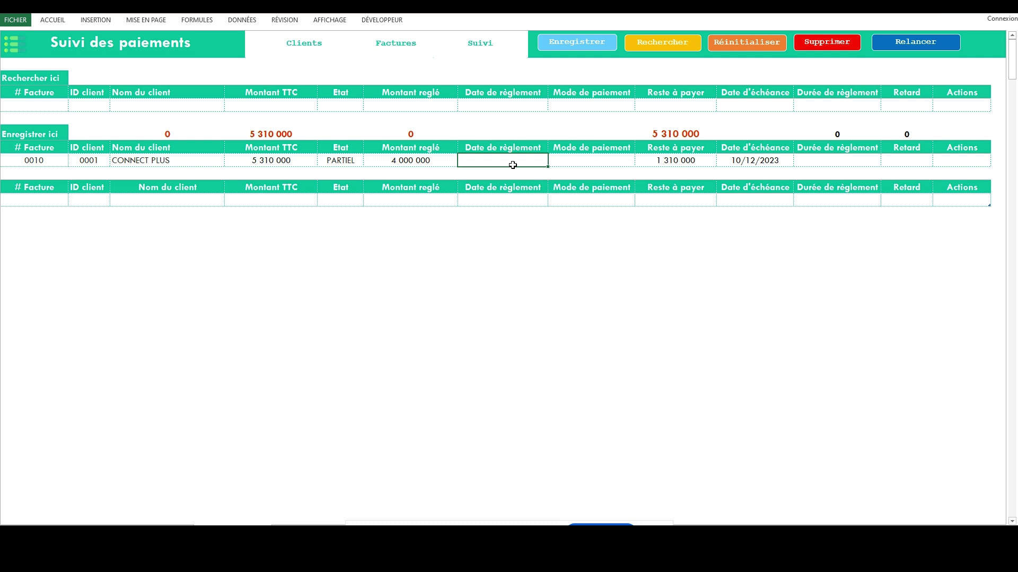
Set payment date 05/12/2023 and method CHEQUE, then save the payment.
type("1")
type("/")
key("BackSpace")
key("BackSpace")
type("05/12/2023")
key("Tab")
left_click(640, 161)
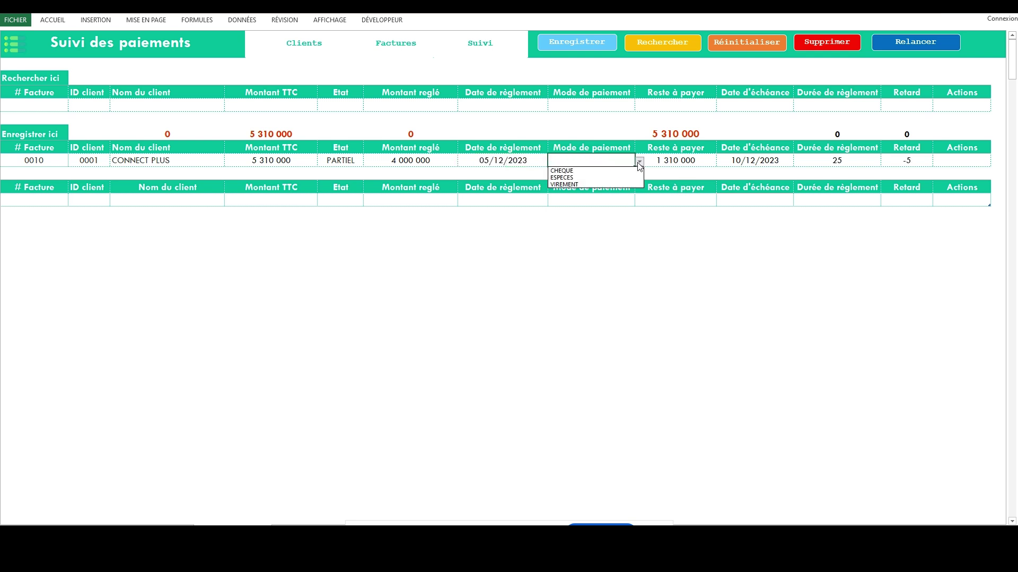
left_click(605, 174)
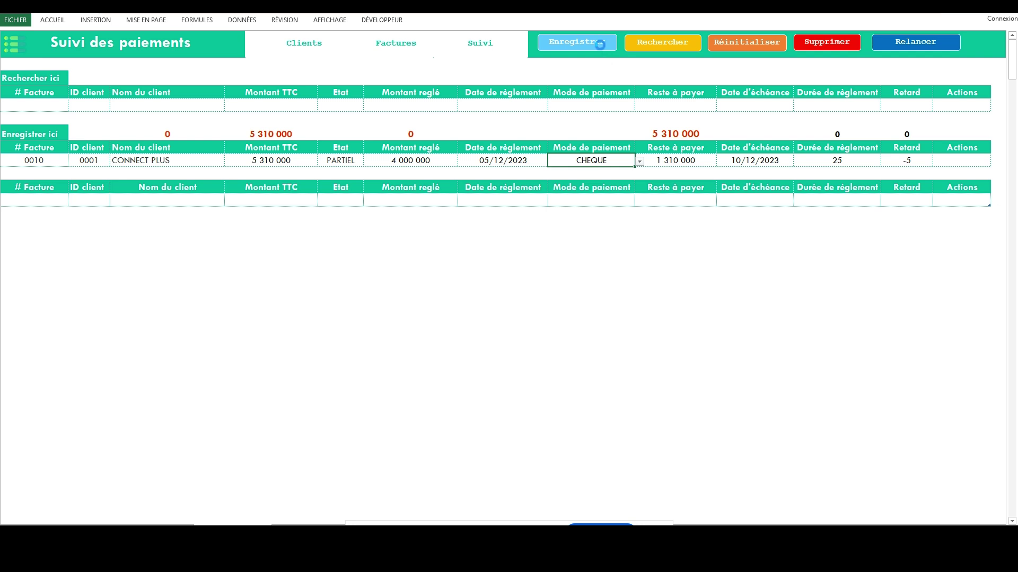
left_click(601, 51)
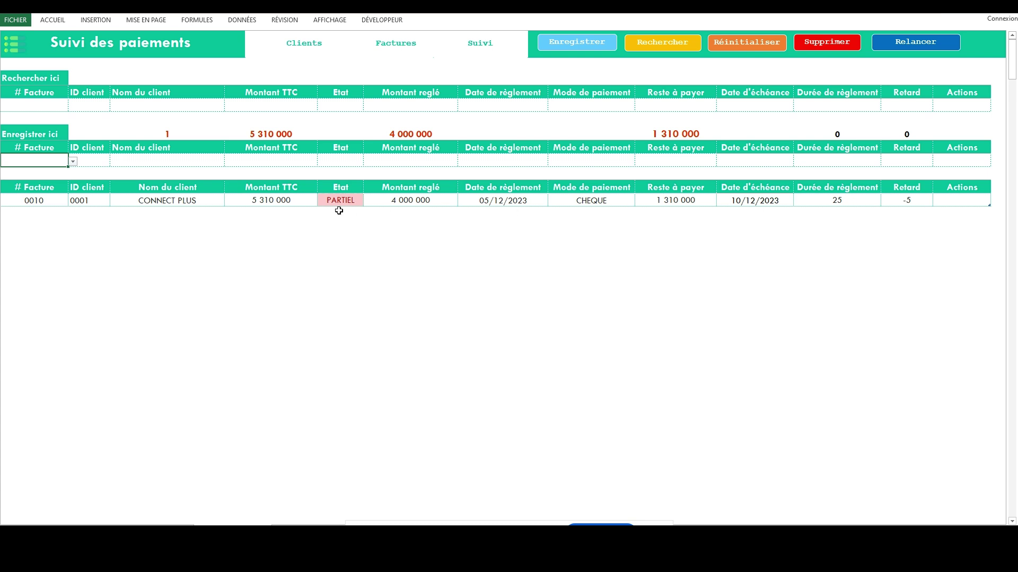
Select invoice 0010 again, set status PAYE and amount paid 1 310 000.
left_click(74, 161)
left_click(32, 173)
left_click(353, 163)
left_click(368, 161)
left_click(336, 171)
left_click(406, 160)
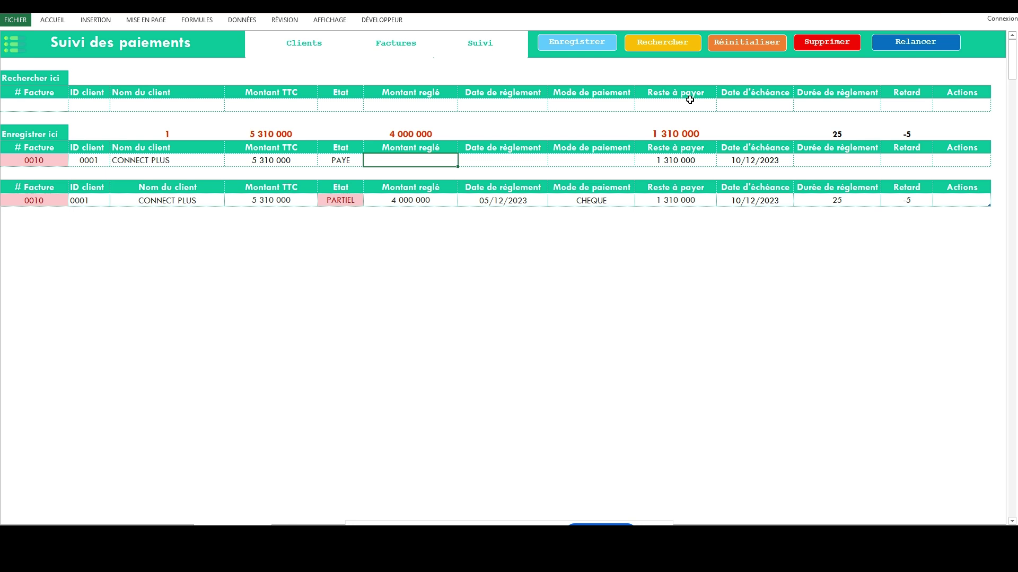
type("1310000")
left_click(496, 162)
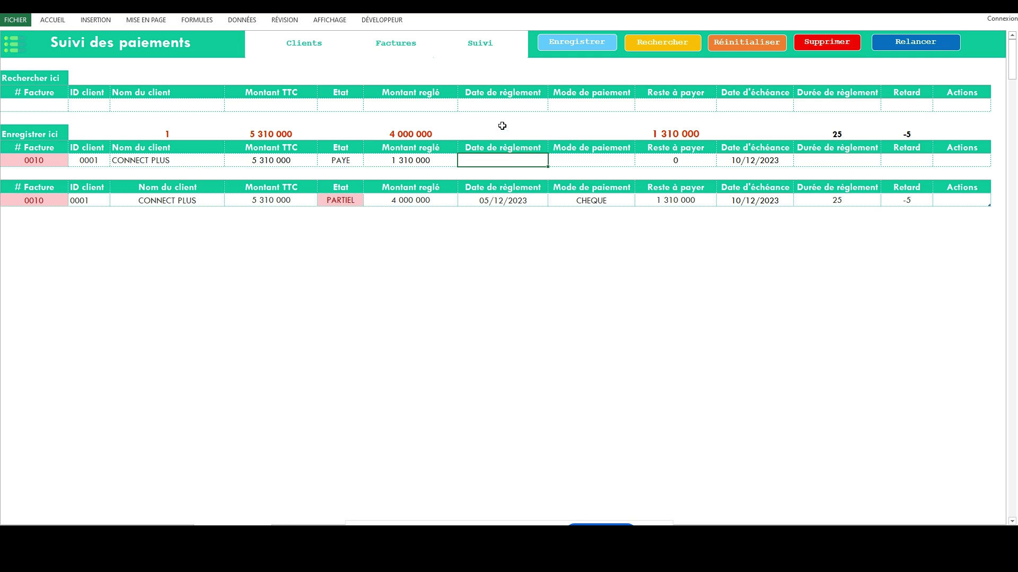
Set payment date 12/12/2023 and method CHEQUE, then save the payment.
type("12/12/2023")
left_click(614, 162)
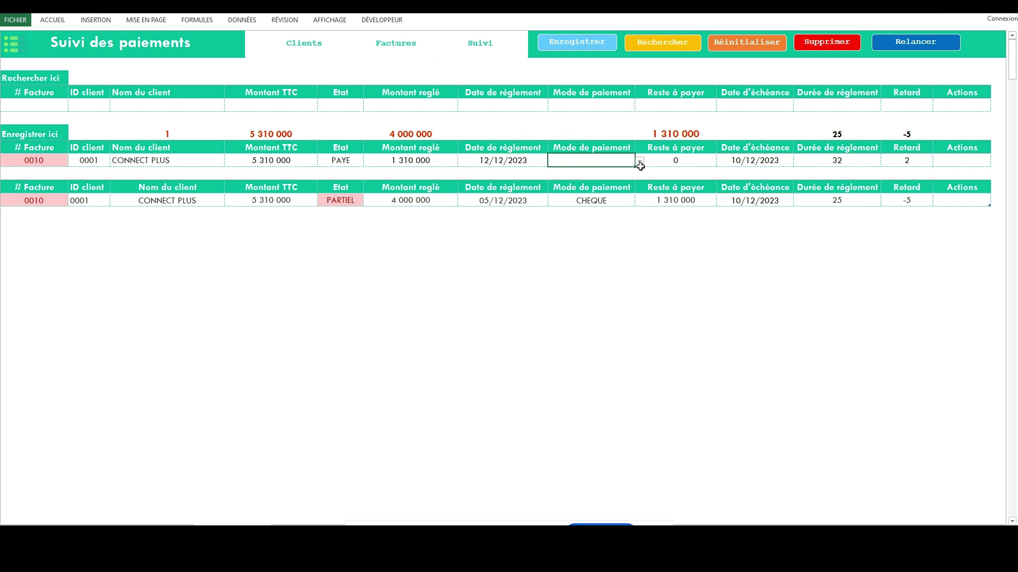
left_click(640, 162)
left_click(598, 169)
left_click(578, 43)
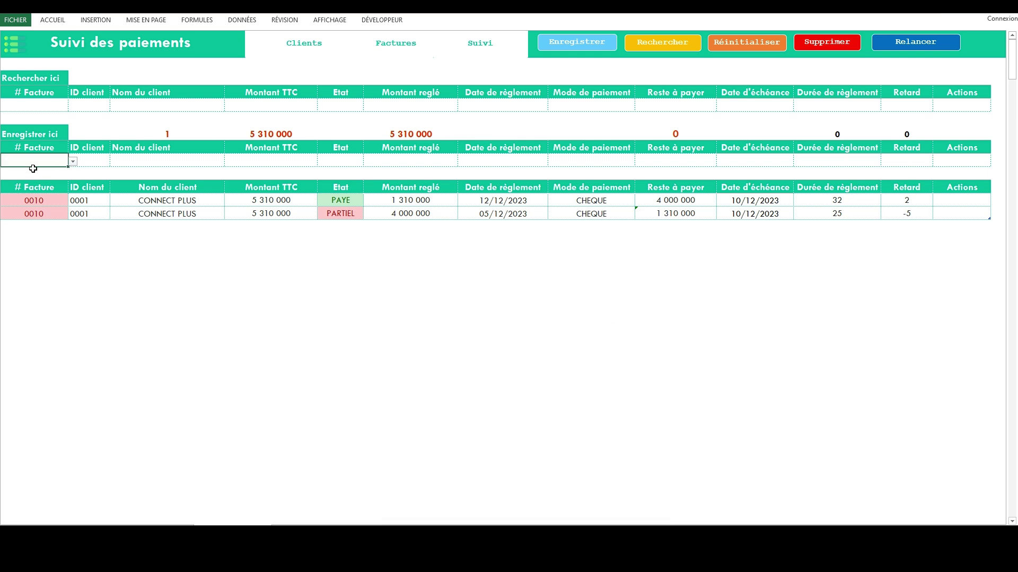
Reload invoice 0010 in the entry row, then clear the invoice number cell.
left_click(72, 161)
left_click(32, 170)
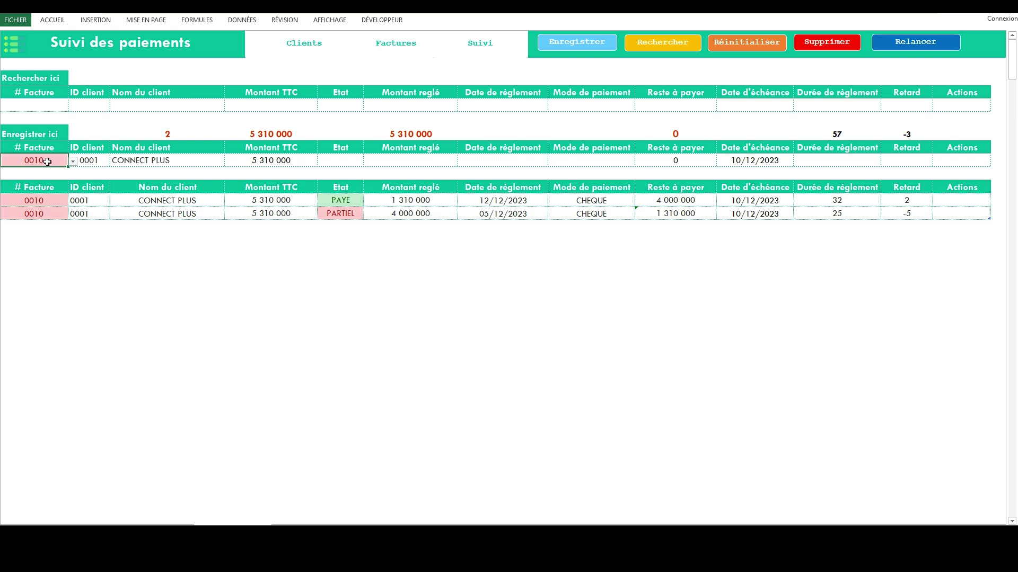
key("Delete")
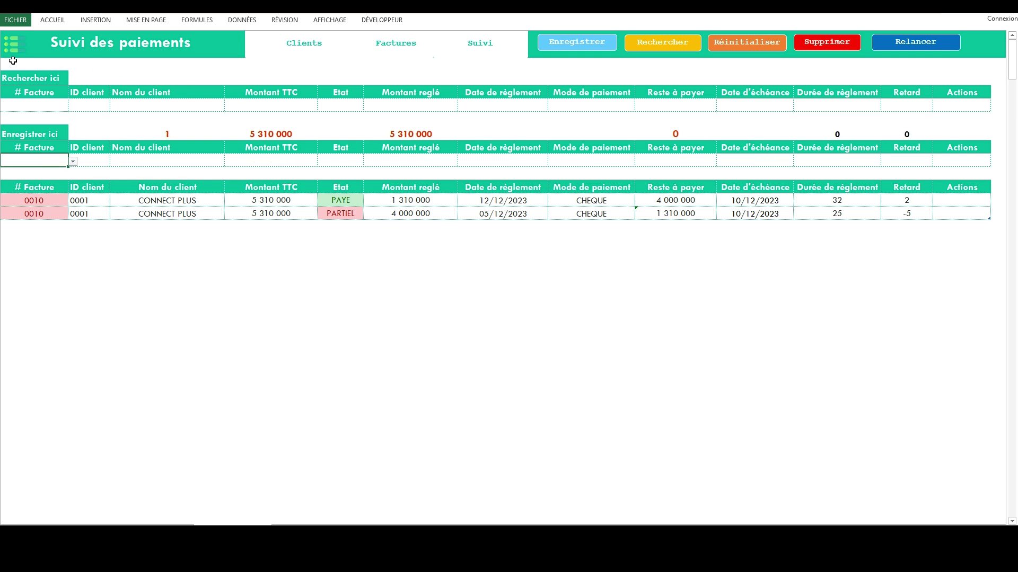
On the Clients sheet, enter client ID 0002 with the name IVOIRE PLUS.
left_click(289, 43)
left_click(39, 93)
left_click(132, 157)
left_click(50, 92)
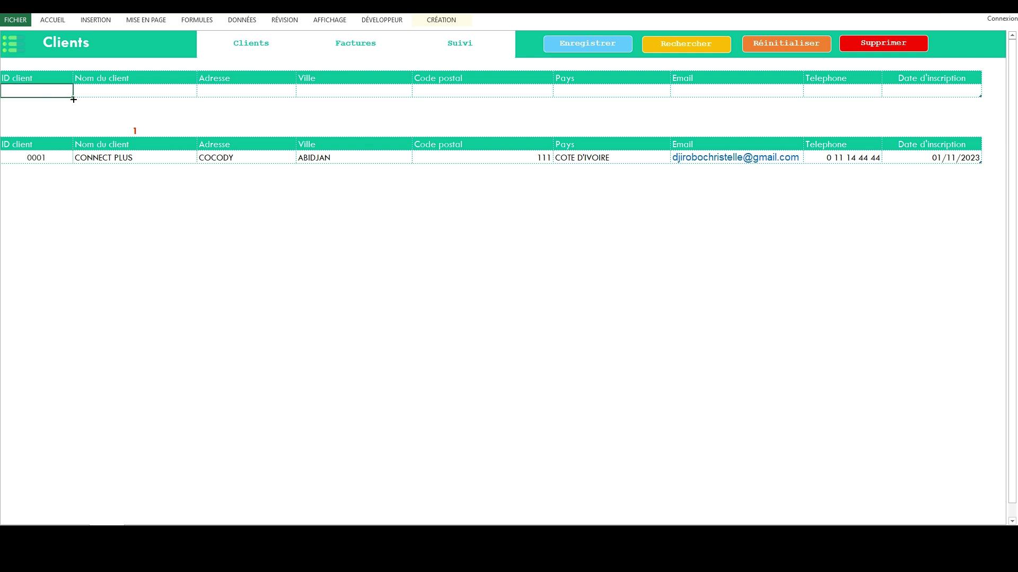
double_click(33, 91)
type("2")
left_click(119, 88)
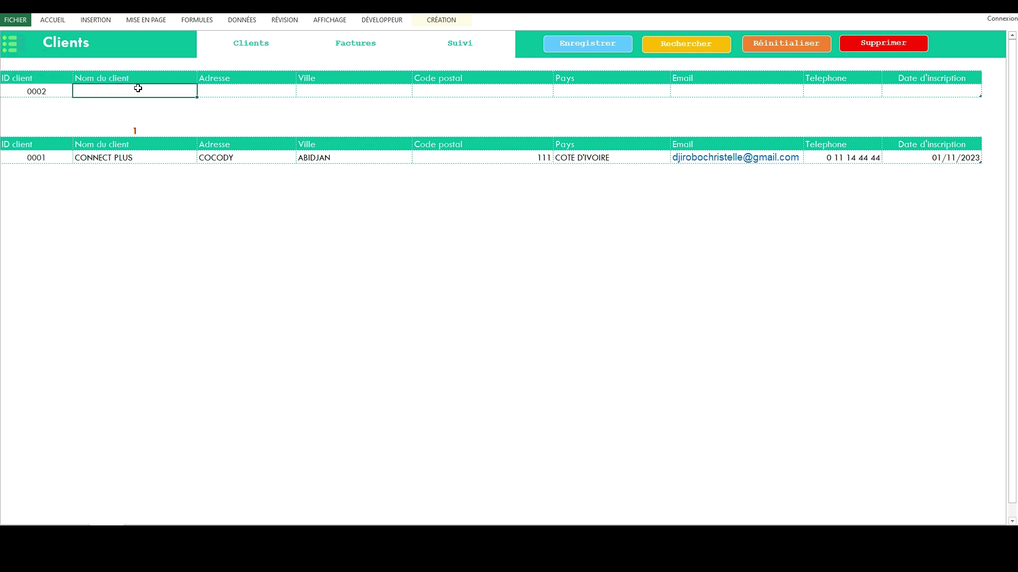
double_click(138, 88)
type("IVOIRE PLUS")
key("Tab")
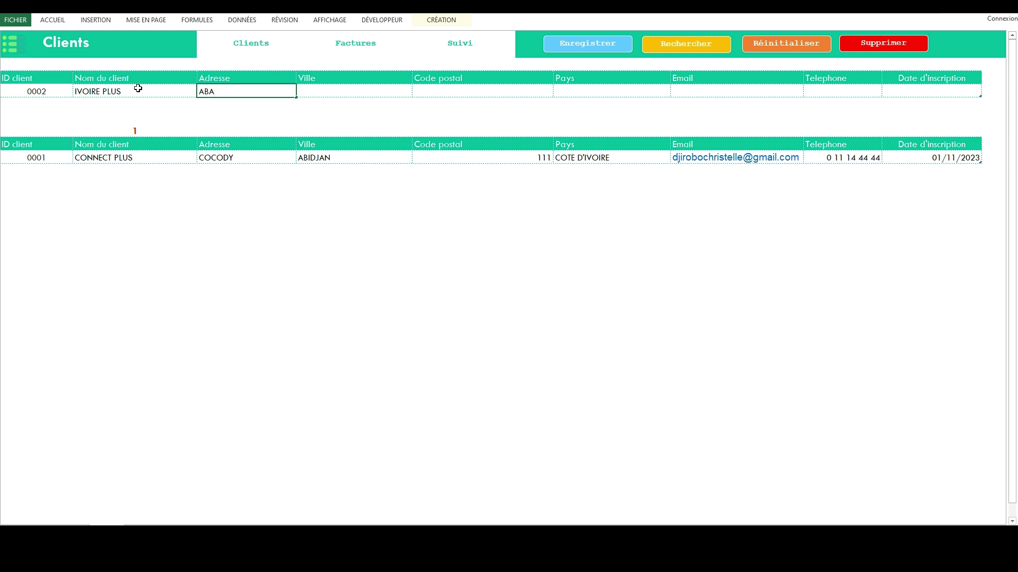
Fill in address ABATTA, city ABIDJAN, postal code 54 and country COTE D'IVOIRE.
key("Tab")
type("ABIJDJAN")
key("Tab")
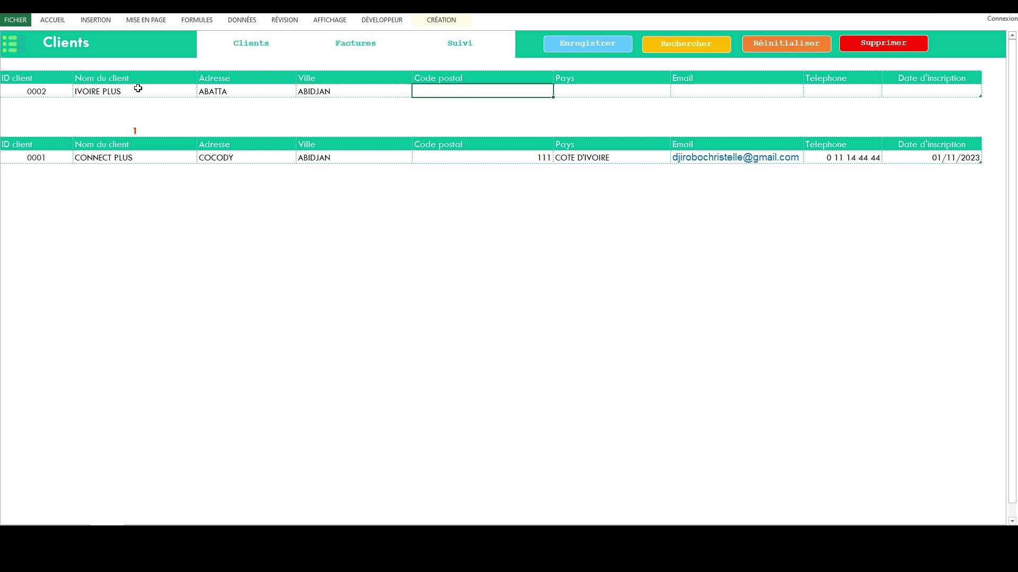
type("54")
key("Tab")
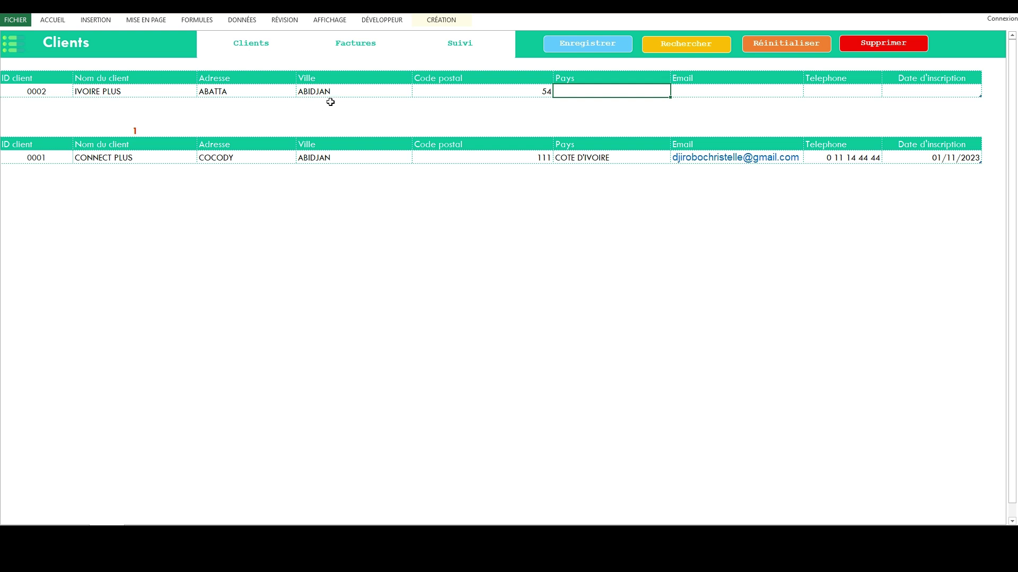
type("CV")
key("BackSpace")
type("OTE D'IVOIRE")
key("Tab")
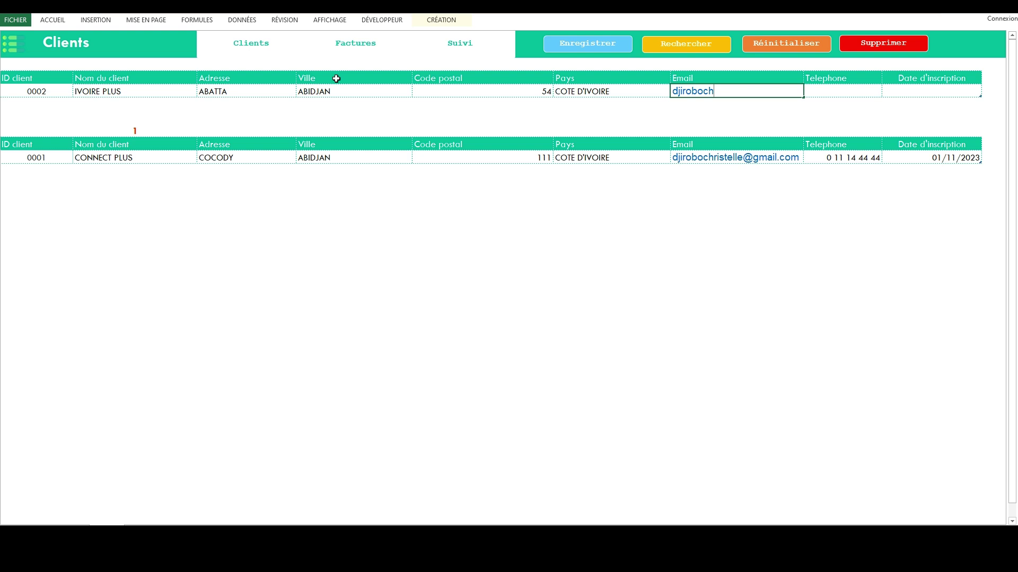
Add the client's e-mail and phone number, then save IVOIRE PLUS to the list.
key("Tab")
type("1 22 35")
key("Tab")
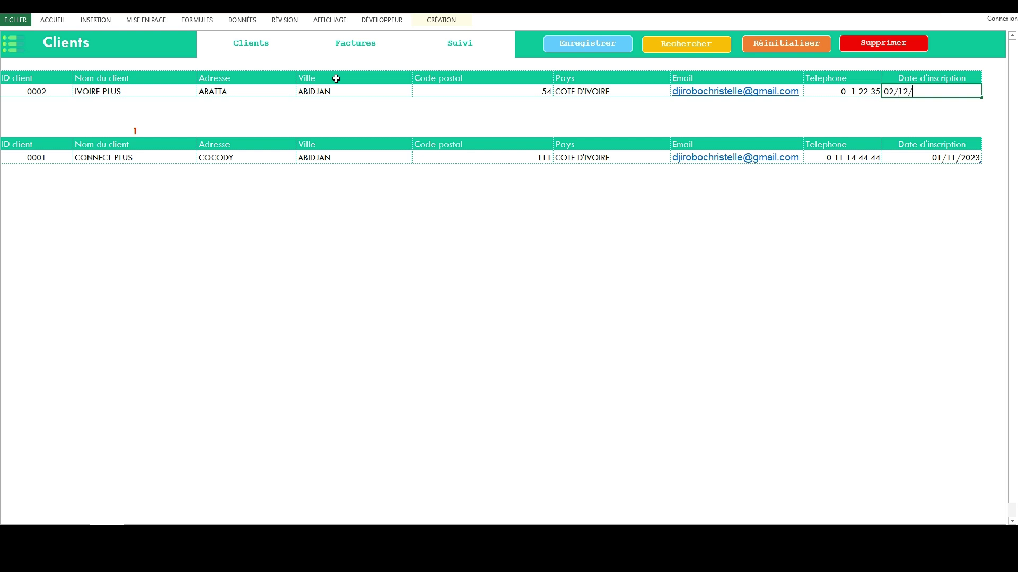
left_click(587, 48)
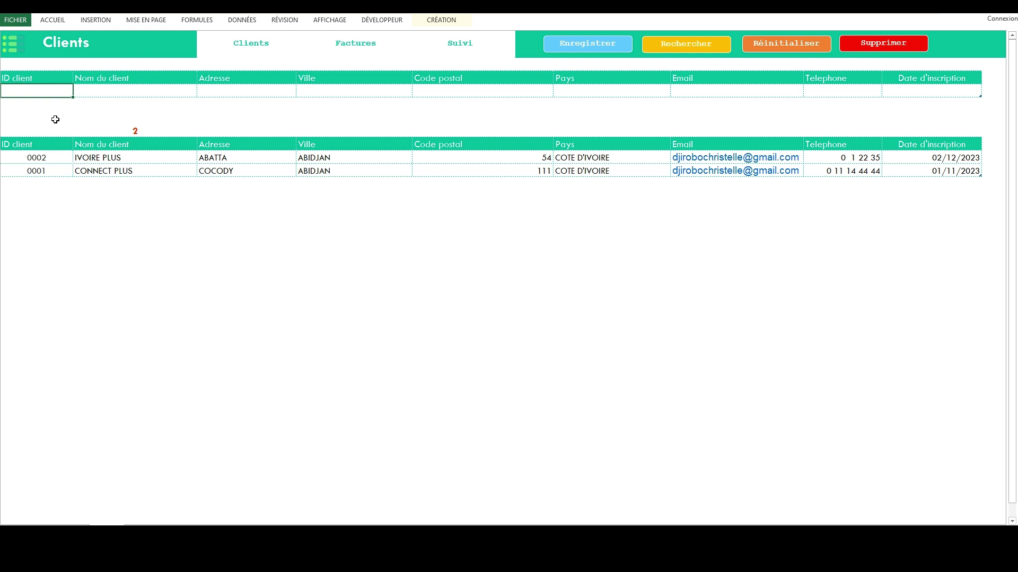
Search the client list for 0002, then reset it to show both clients.
type("0003")
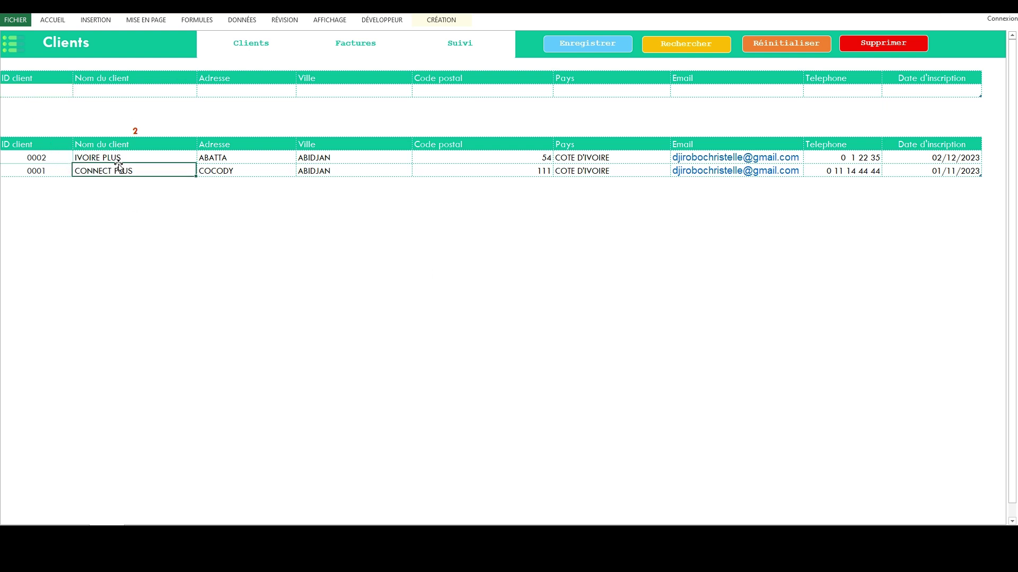
left_click(681, 46)
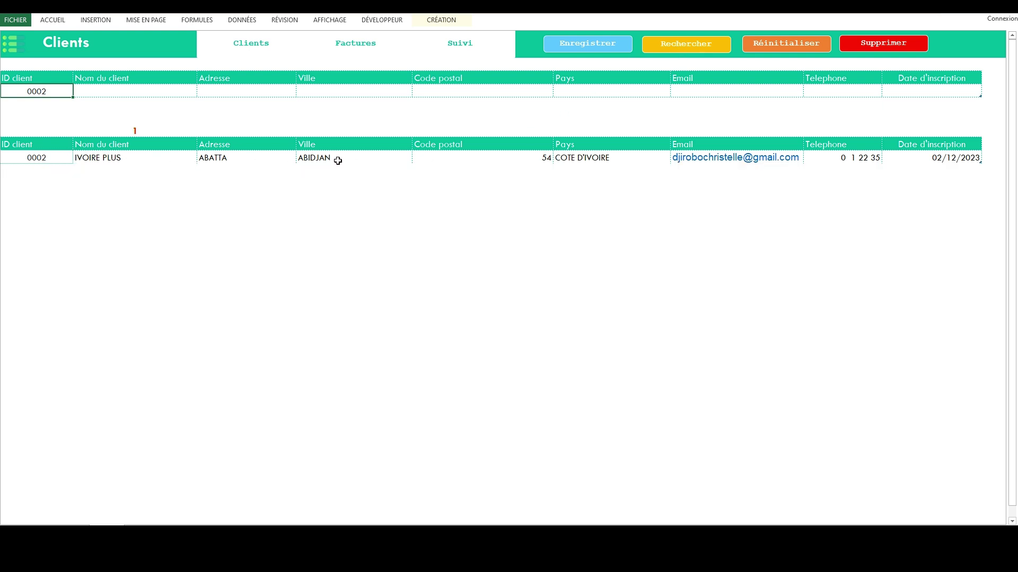
left_click(784, 42)
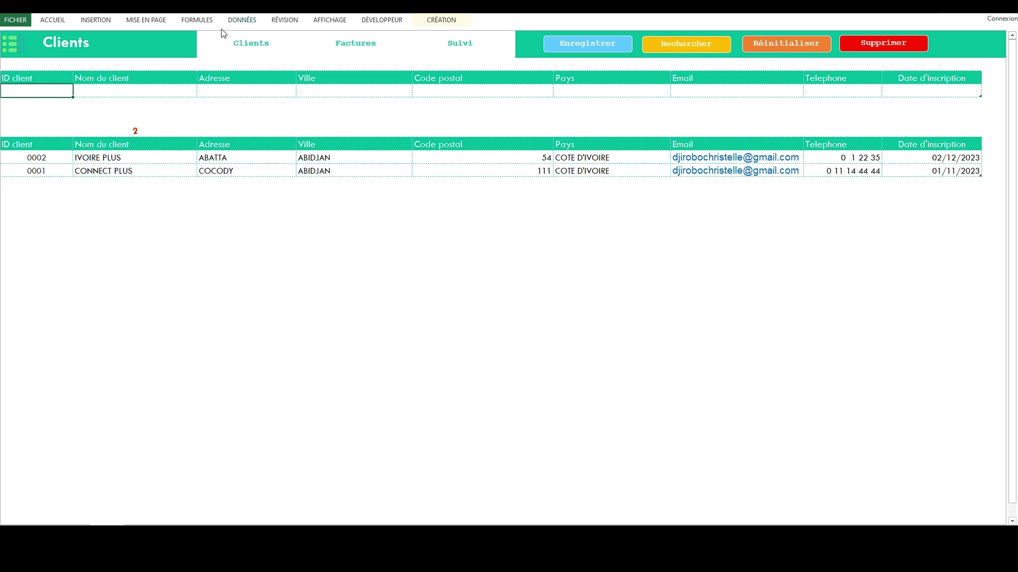
left_click(348, 47)
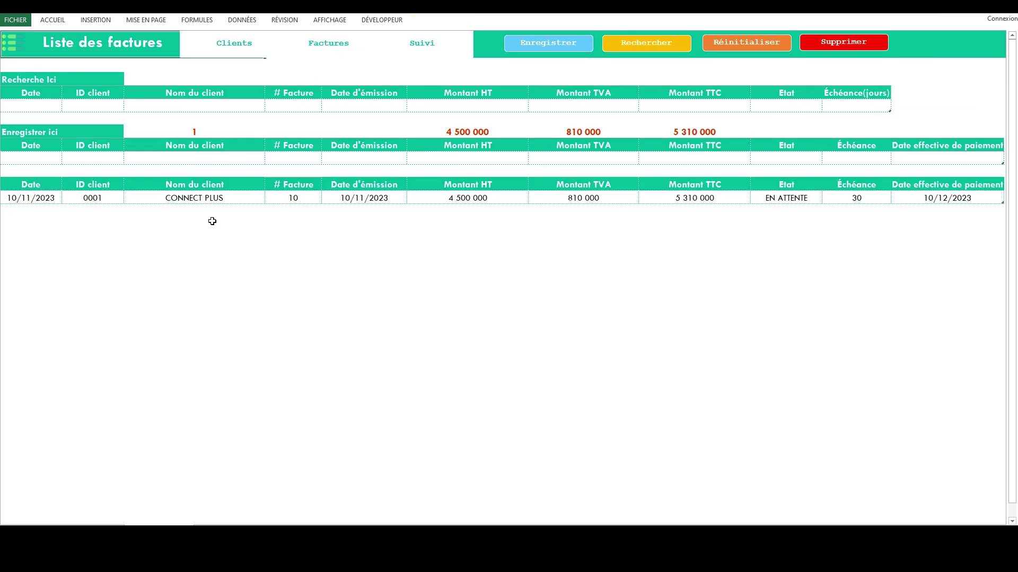
Enter invoice 12 for client 0002, dated and issued 12/12/2023.
left_click(32, 159)
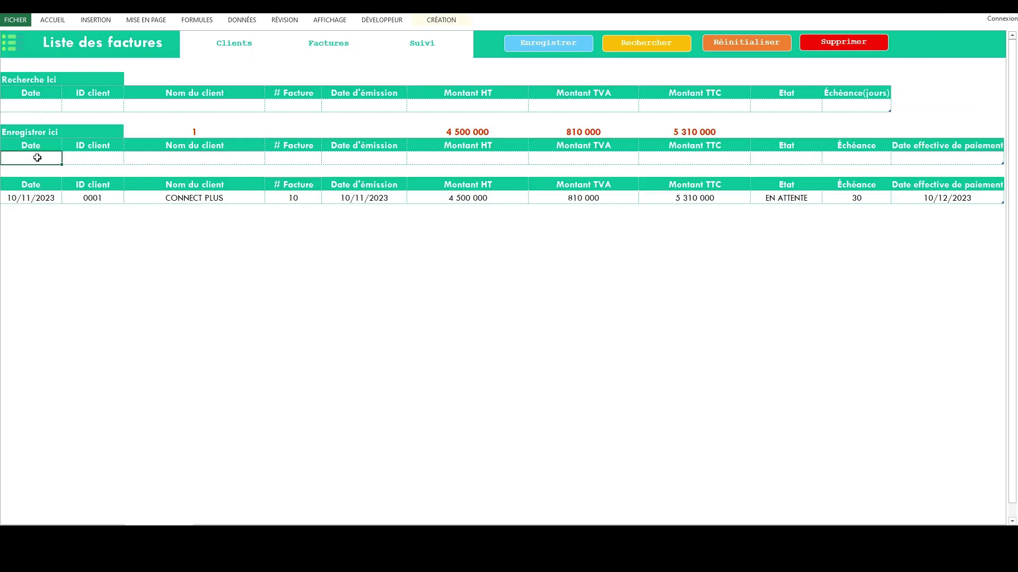
type("12/12/2023")
left_click(95, 159)
left_click(129, 159)
left_click(88, 168)
left_click(301, 153)
type("12")
left_click(332, 160)
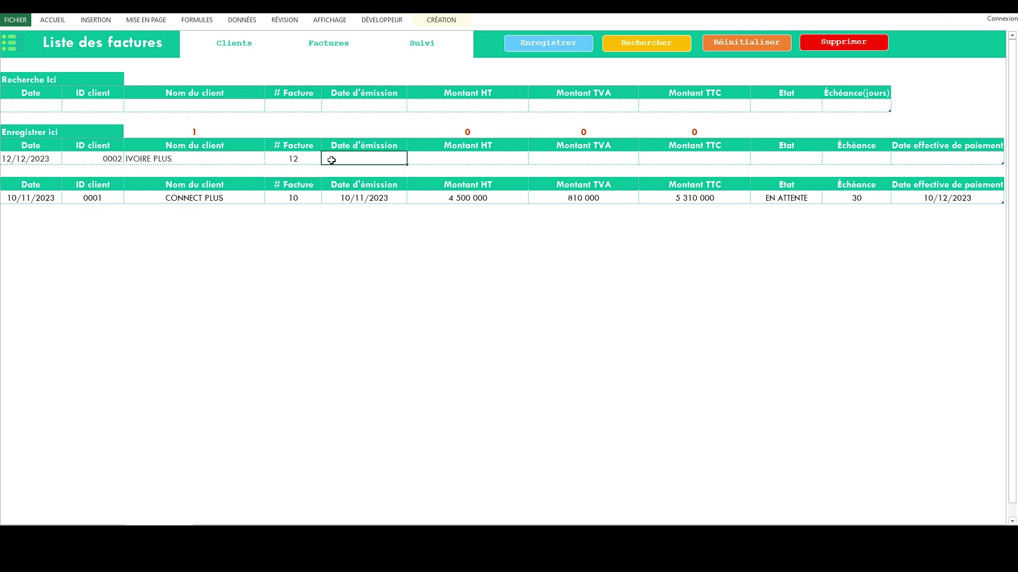
type("12/12/2023")
key("Tab")
Give it 6 500 000 before tax, status EN ATTENTE, a 30-day term, and save.
type("6500000")
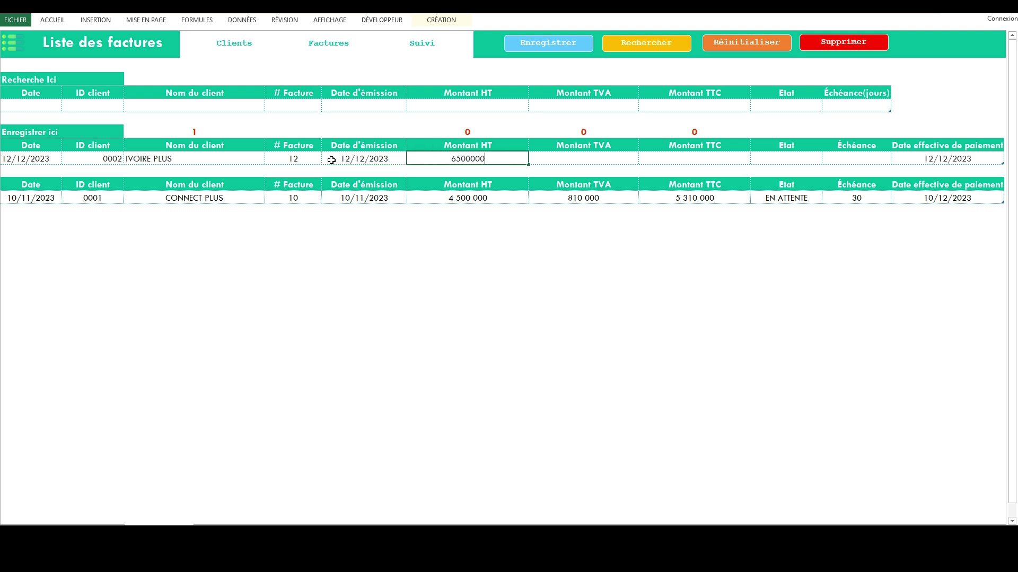
key("Tab")
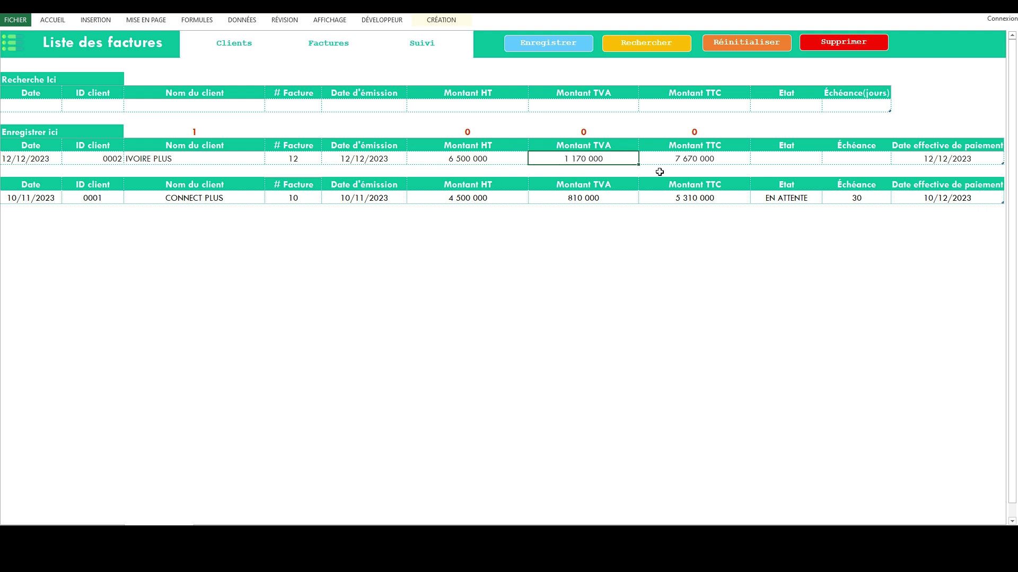
left_click(782, 158)
left_click(826, 159)
left_click(769, 168)
left_click(859, 158)
type("30")
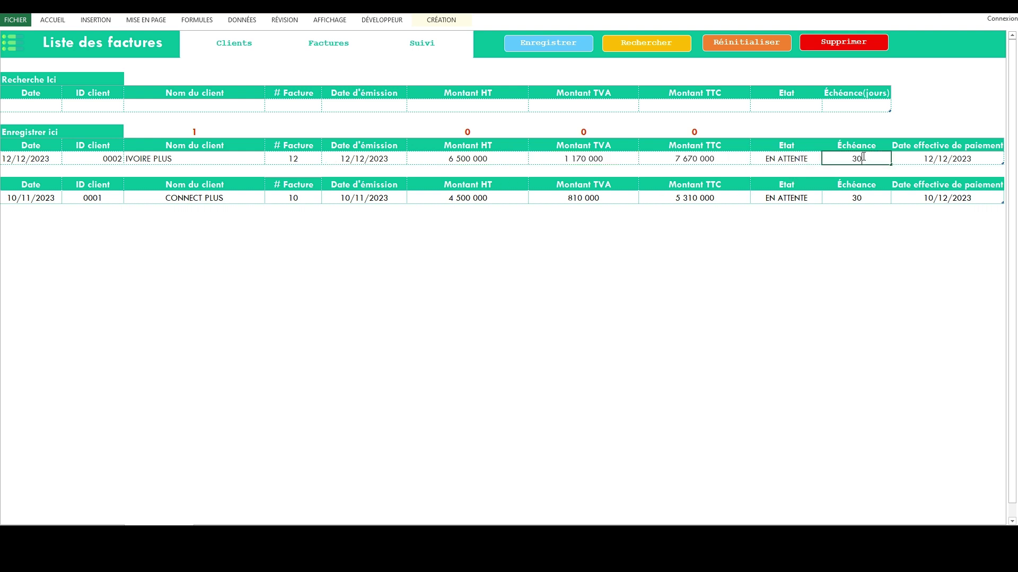
left_click(797, 162)
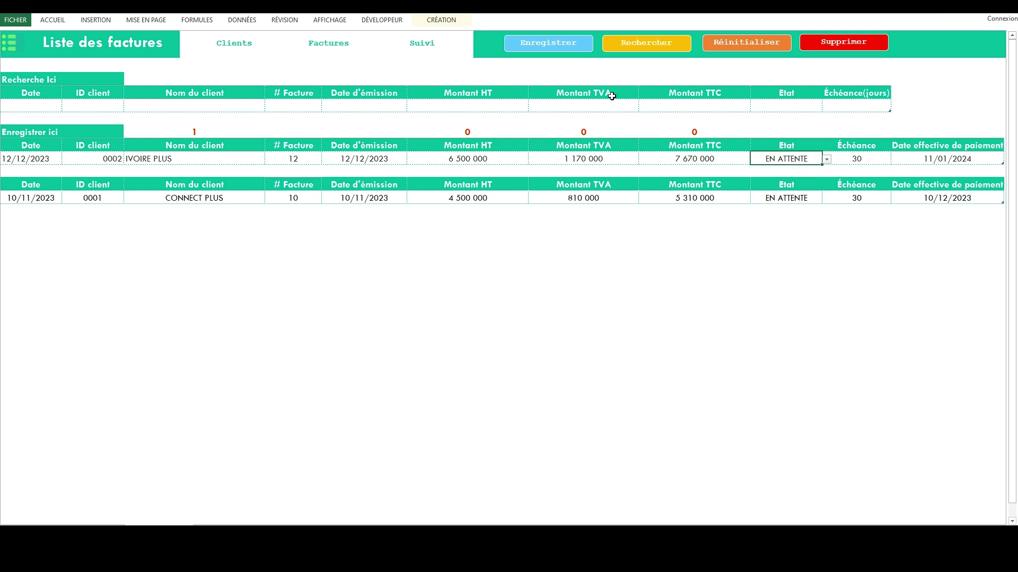
left_click(547, 45)
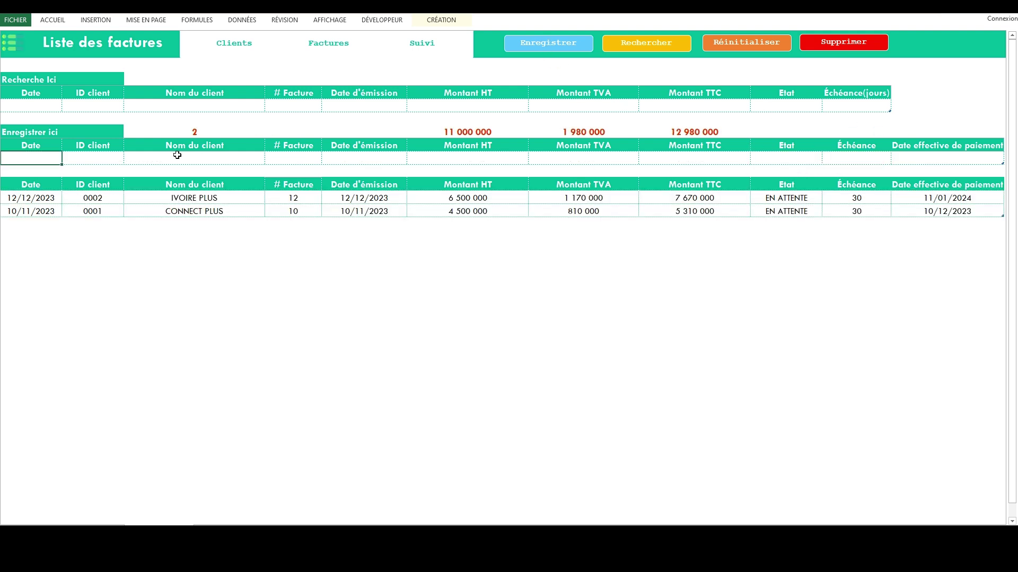
left_click(51, 145)
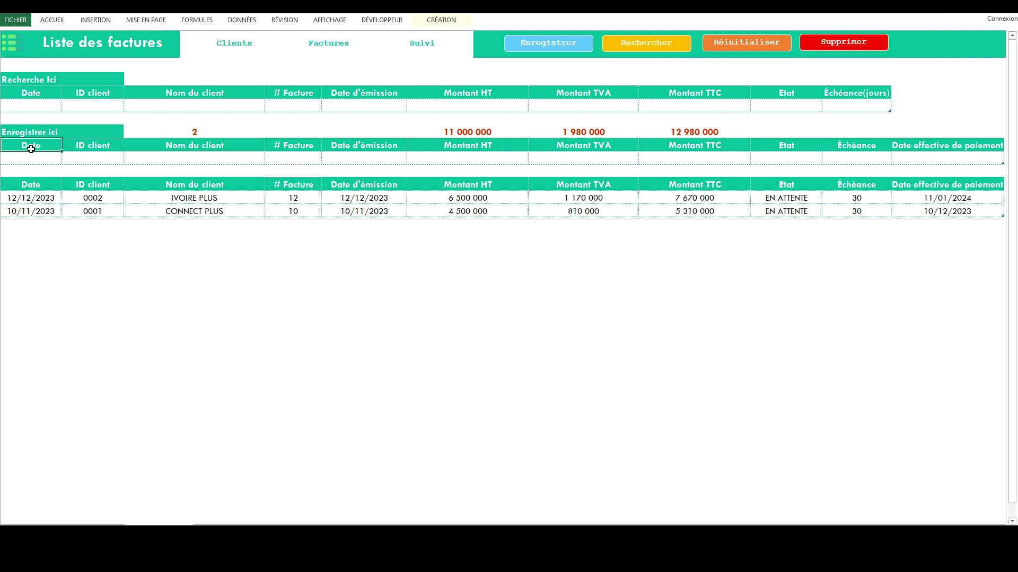
left_click(184, 106)
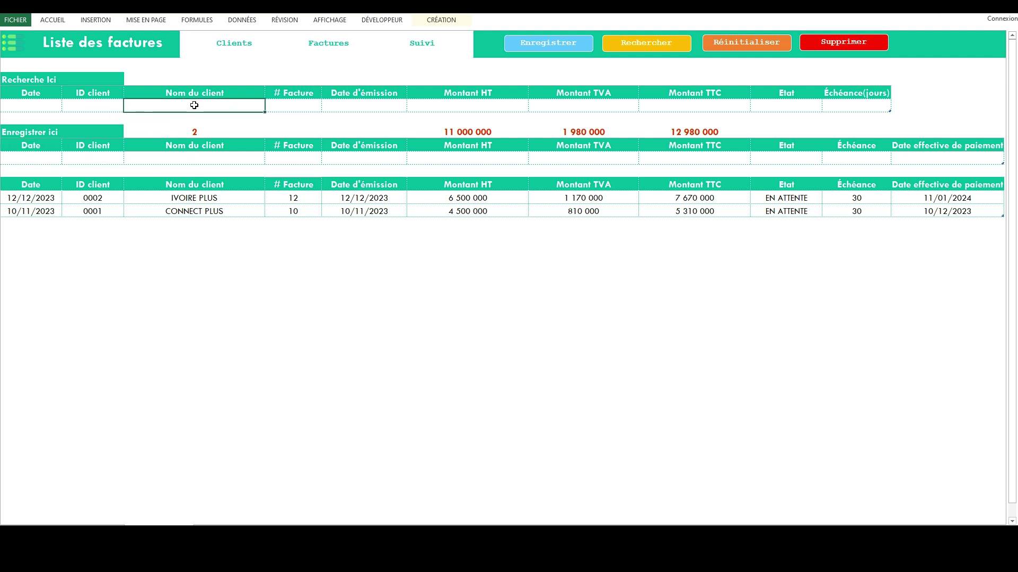
type("i")
key("Escape")
double_click(155, 106)
key("Escape")
left_click(94, 106)
left_click(129, 108)
left_click(108, 116)
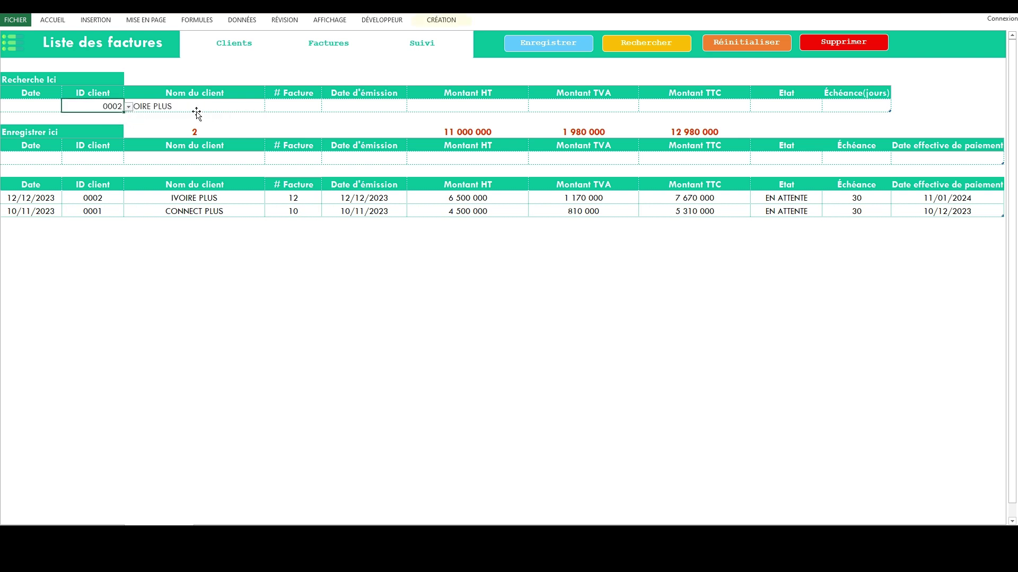
left_click(645, 47)
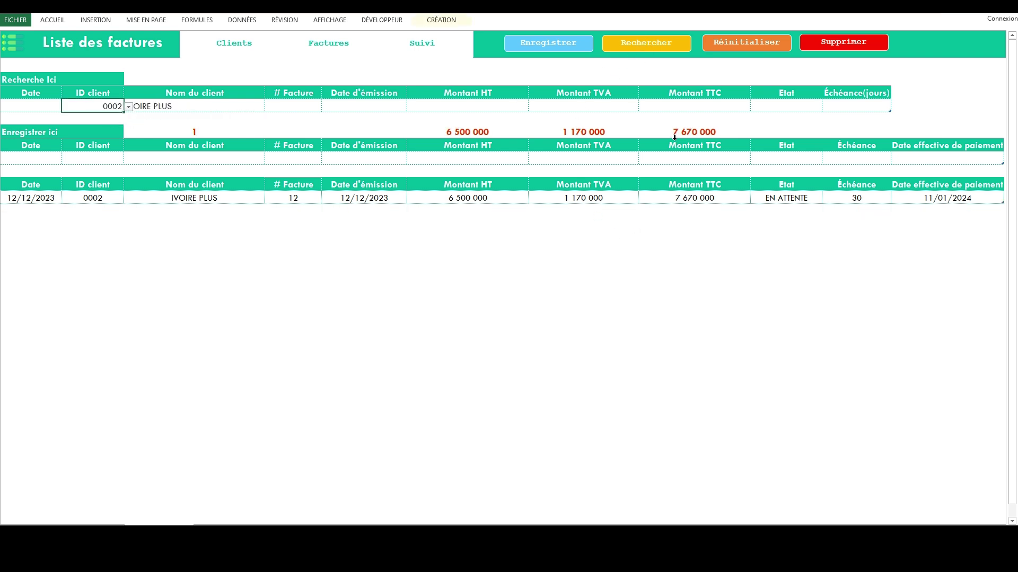
left_click(750, 43)
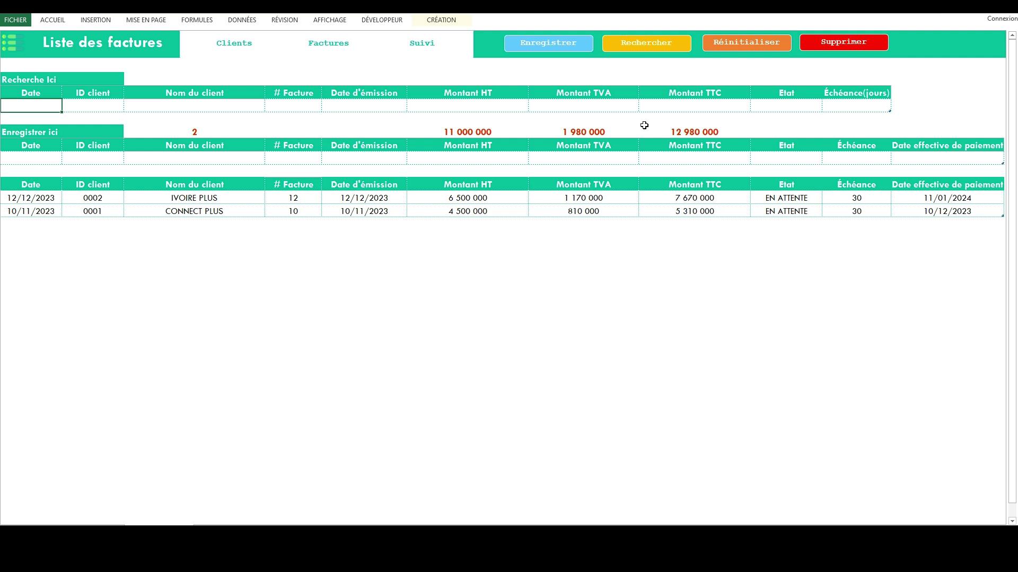
left_click(793, 102)
left_click(826, 106)
left_click(779, 113)
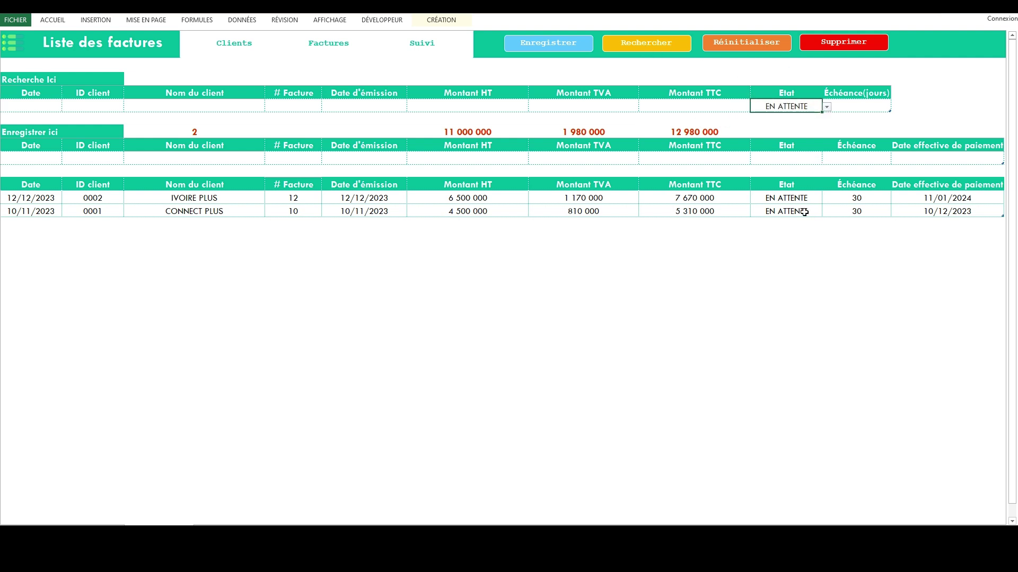
left_click(749, 49)
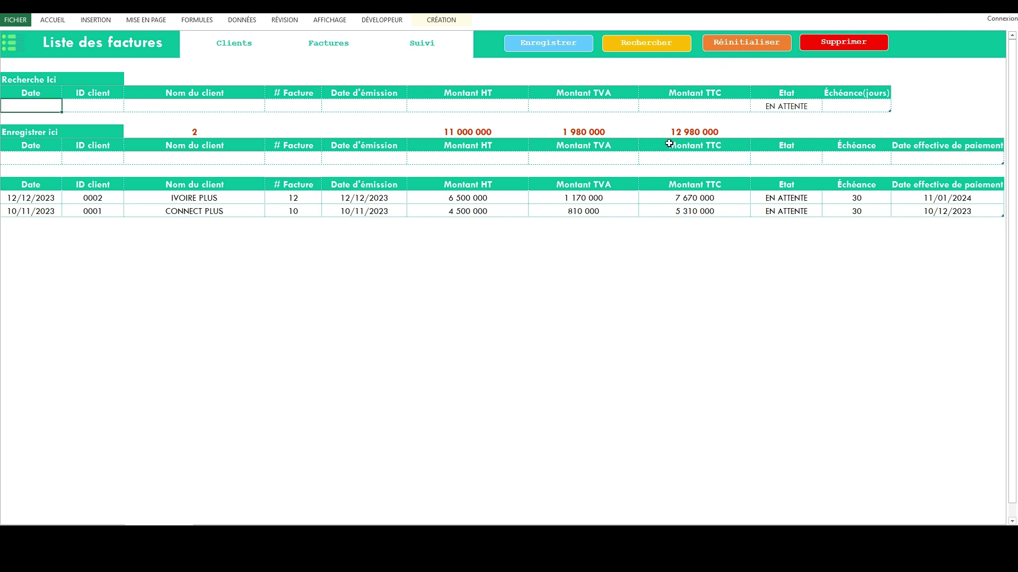
left_click(763, 106)
key("Delete")
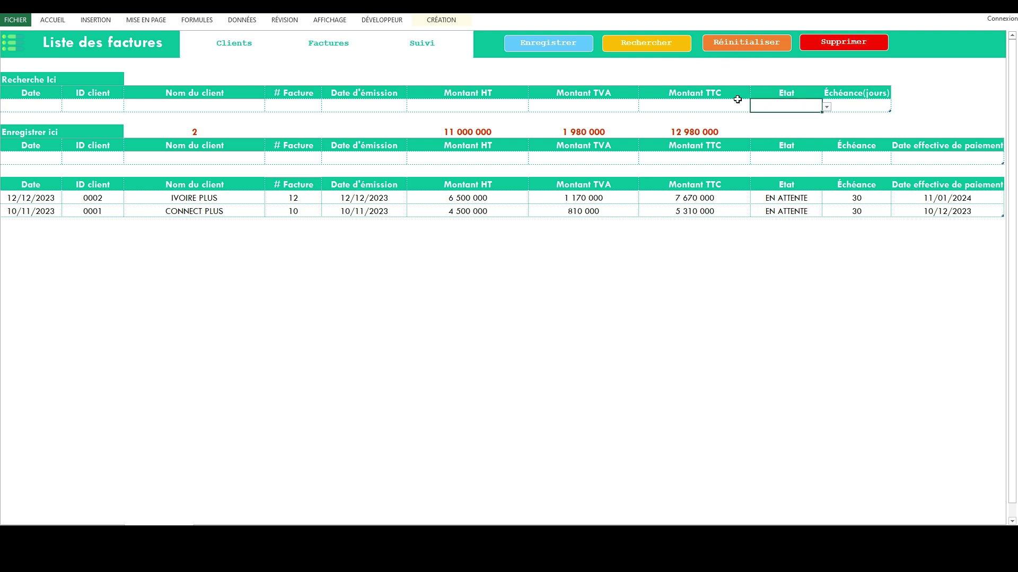
left_click(40, 108)
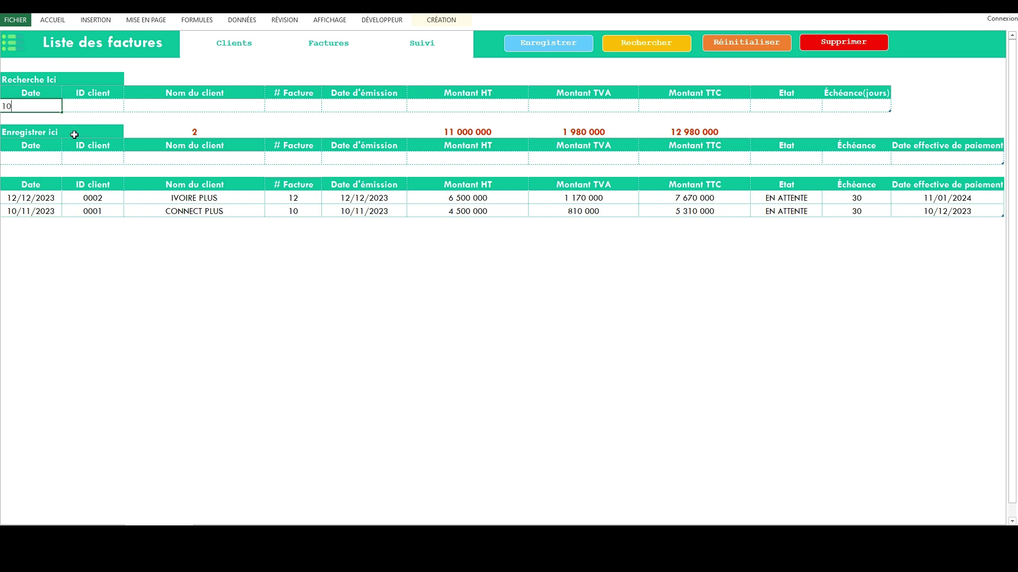
type("10/11/2023")
left_click(136, 210)
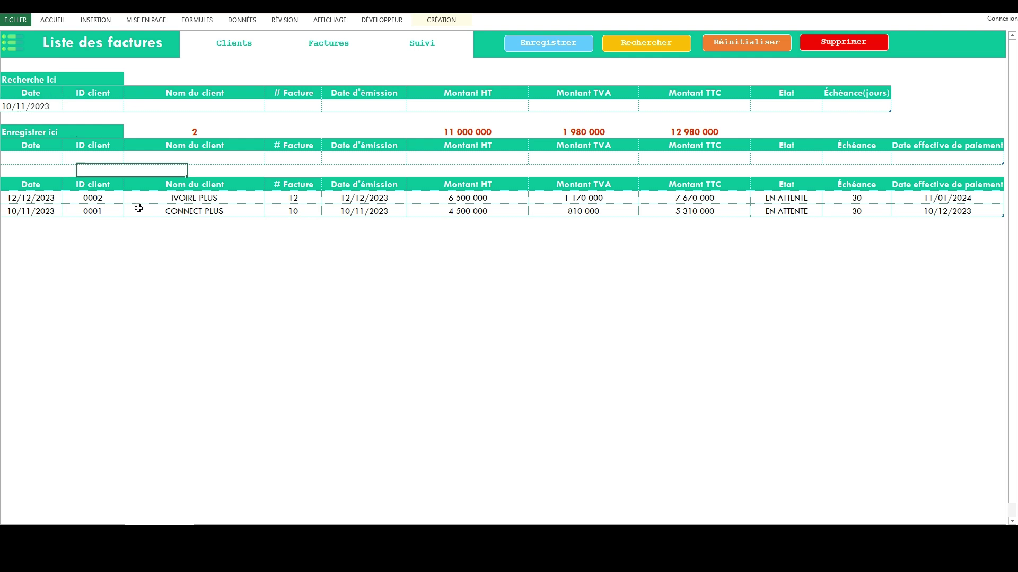
left_click(658, 54)
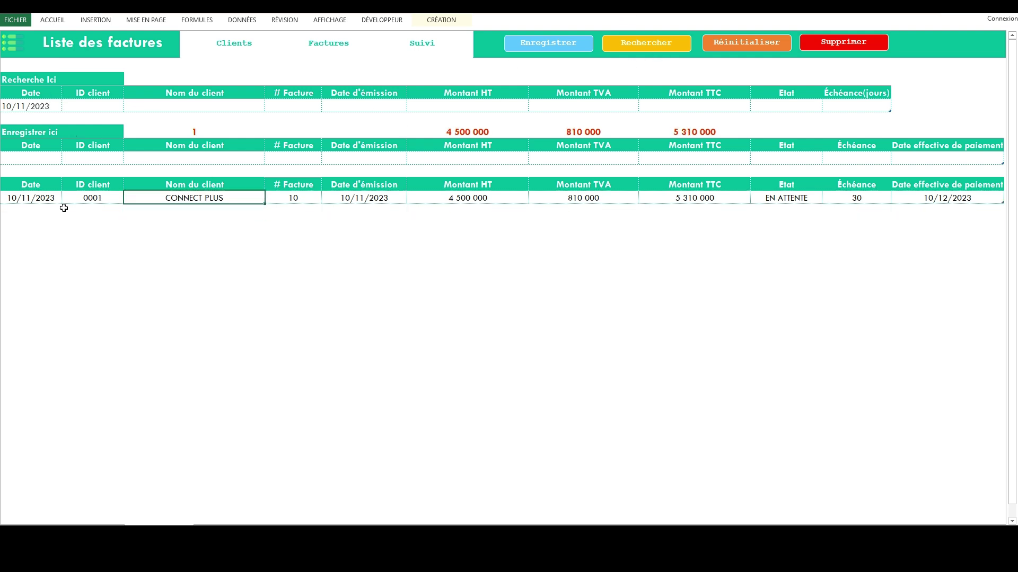
left_click(739, 49)
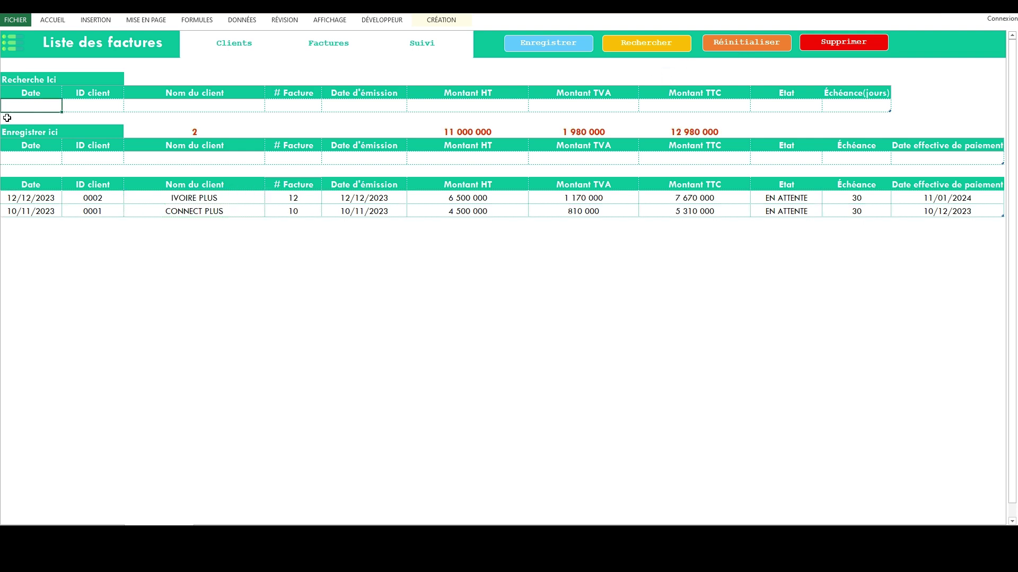
On the payment-tracking sheet, start a payment for invoice 0012 with status PAYE.
left_click(427, 49)
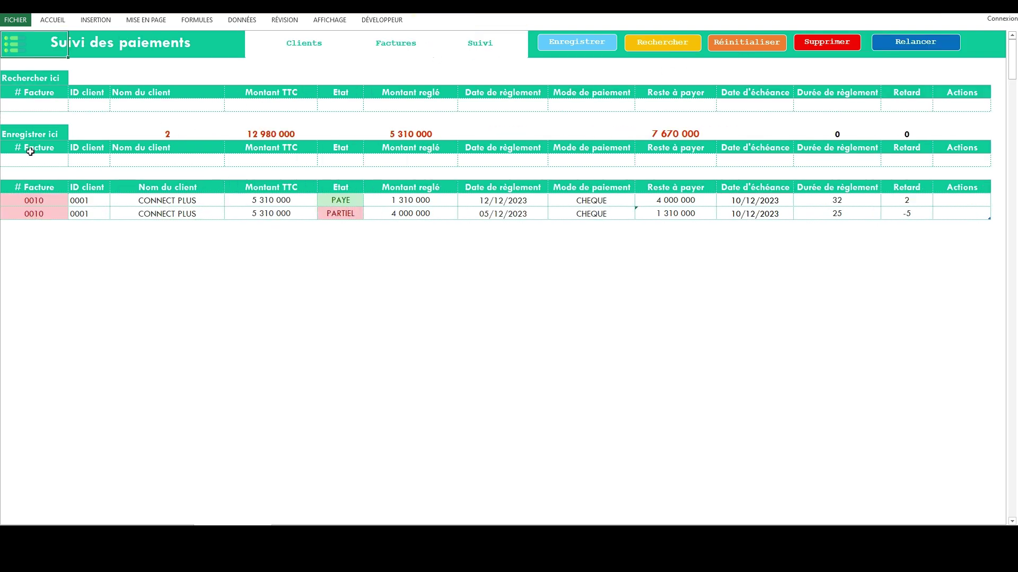
left_click(46, 160)
left_click(72, 161)
left_click(55, 171)
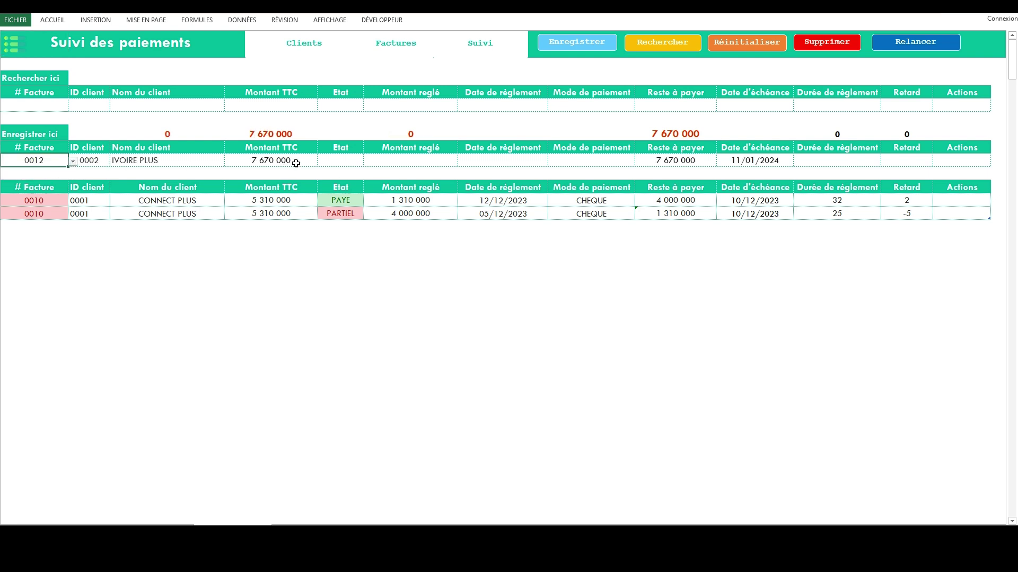
left_click(343, 162)
left_click(368, 161)
left_click(331, 172)
Save 7 670 000 paid by CHEQUE on 25/12/2023, then return to the home sheet.
left_click(427, 161)
type("7670000")
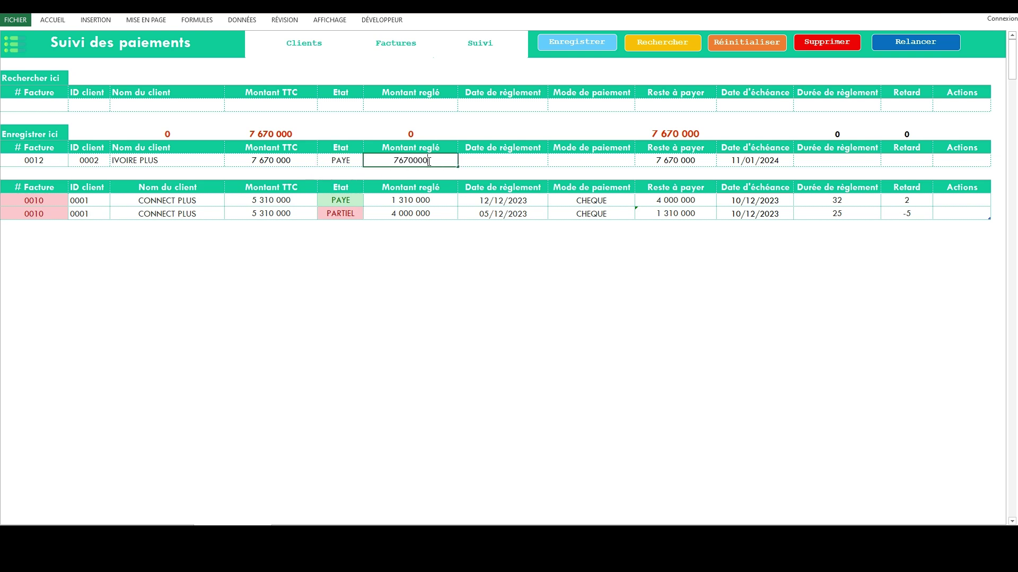
left_click(474, 164)
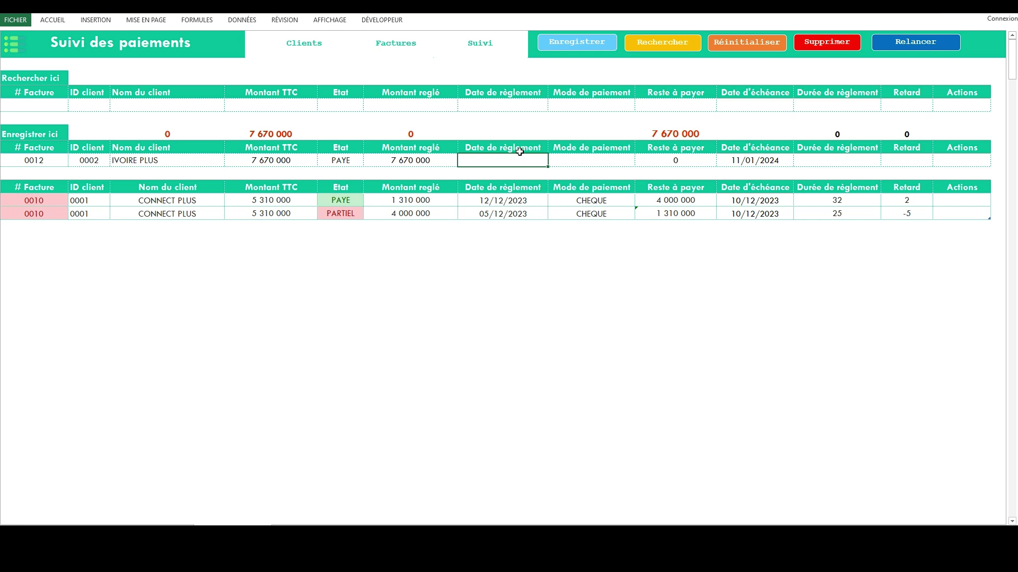
type("5/12/2023")
key("Tab")
left_click(640, 161)
left_click(609, 168)
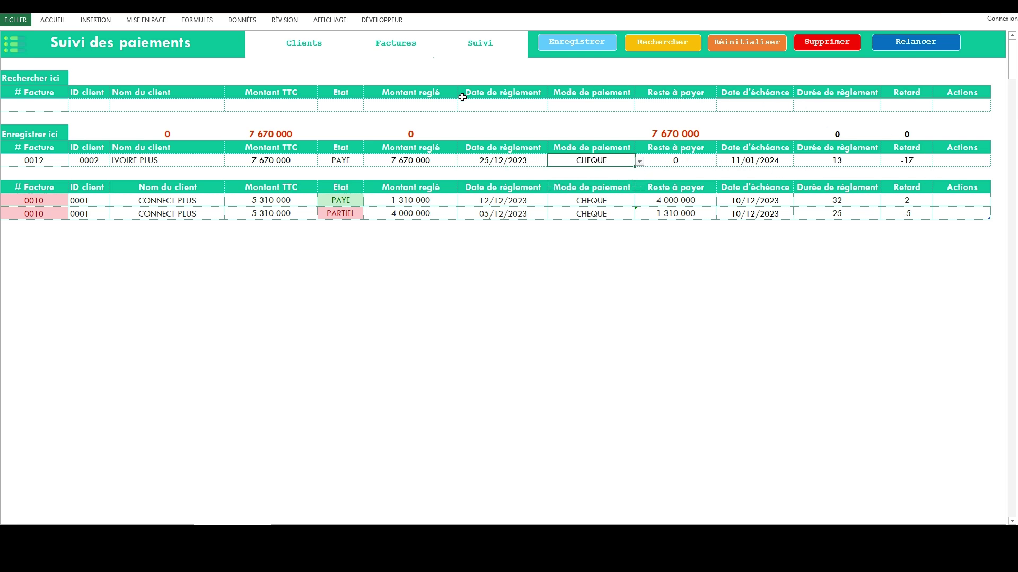
left_click(578, 43)
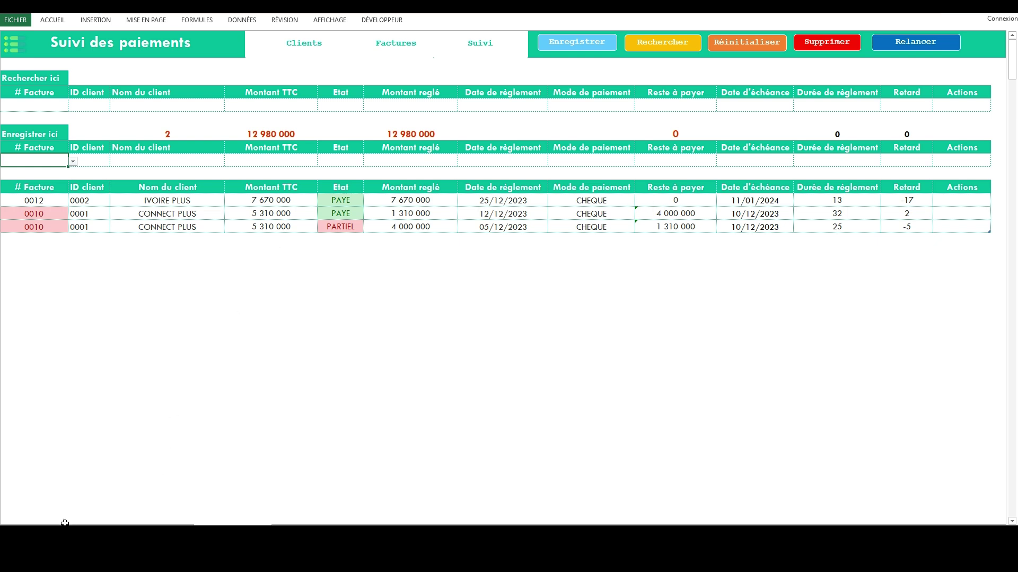
key("ctrl+Page_Up")
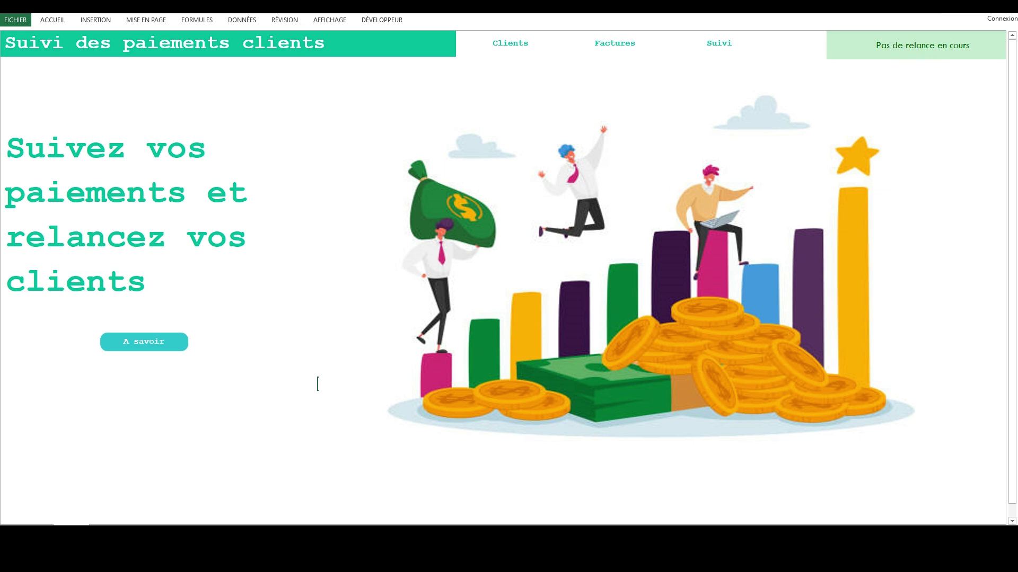
On the invoice list, start a new invoice dated 23/12/2023 for client 0002.
key("ctrl+Page_Down")
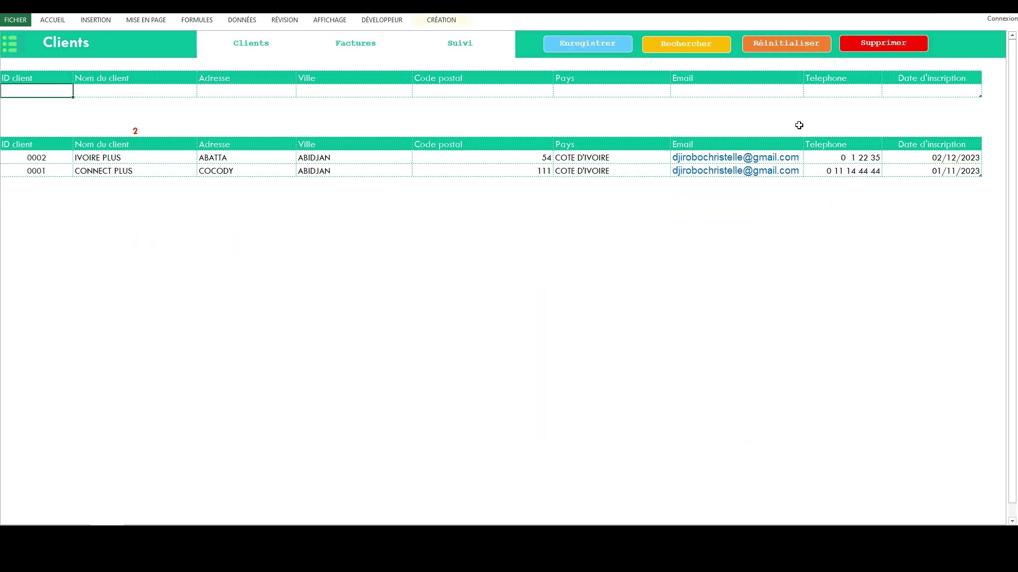
key("ctrl+Page_Down")
key("Down")
key("Down")
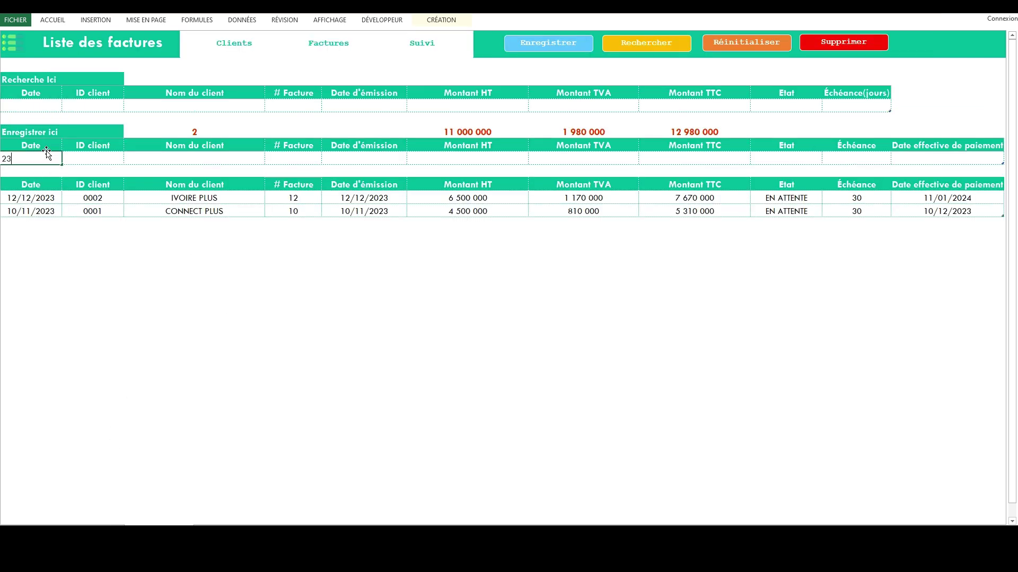
type("23/12/2023")
left_click(95, 158)
left_click(129, 159)
left_click(108, 169)
Enter invoice number 14, issue date 23/12/2023 and pre-tax amount 8 500 000.
left_click(292, 160)
type("14")
key("Tab")
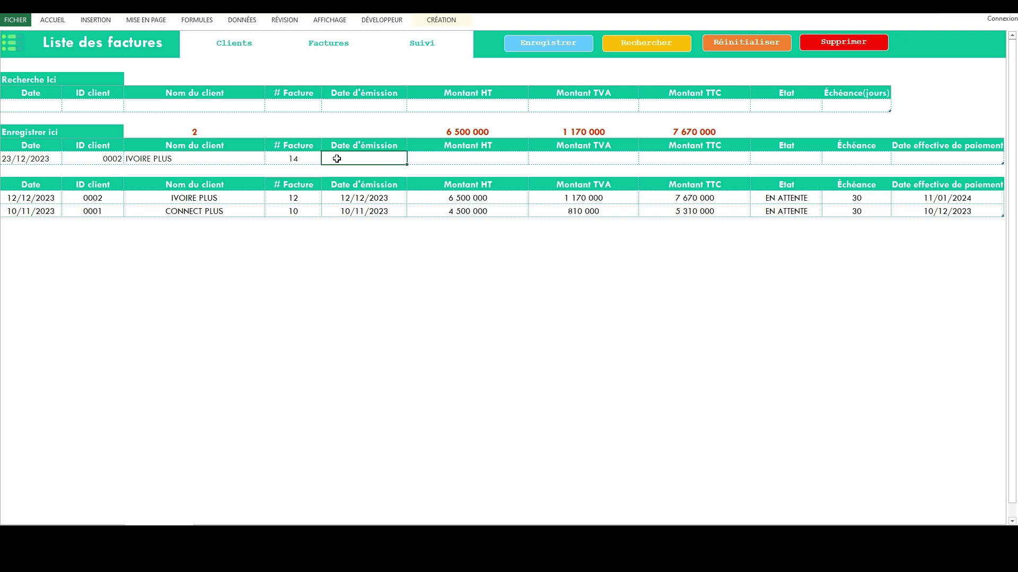
type("23/12/2023")
left_click(448, 161)
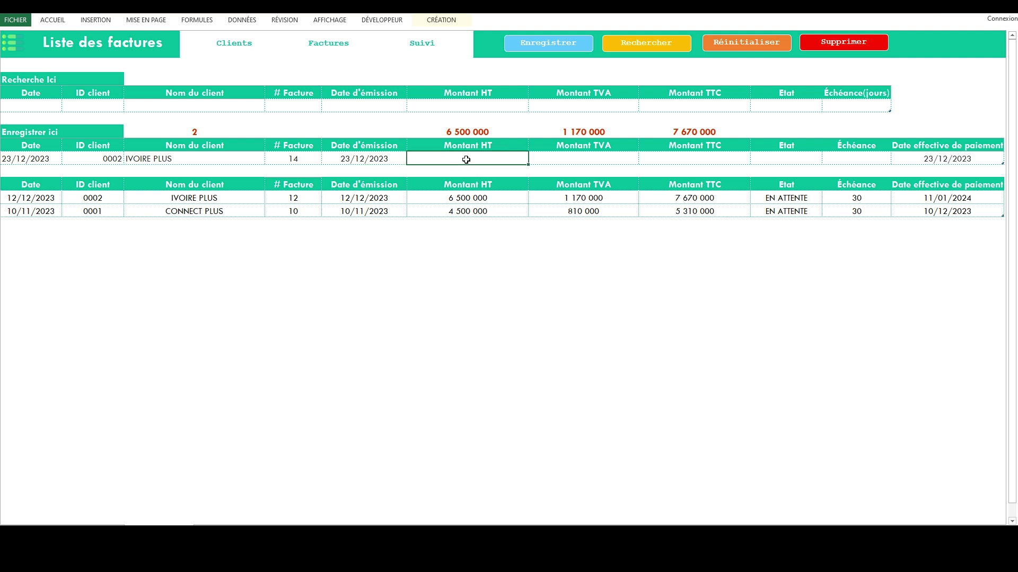
type("8 500 000")
key("Tab")
key("Tab")
Set invoice 14 to EN ATTENTE with a 5-day payment term and save it.
key("Tab")
left_click(826, 159)
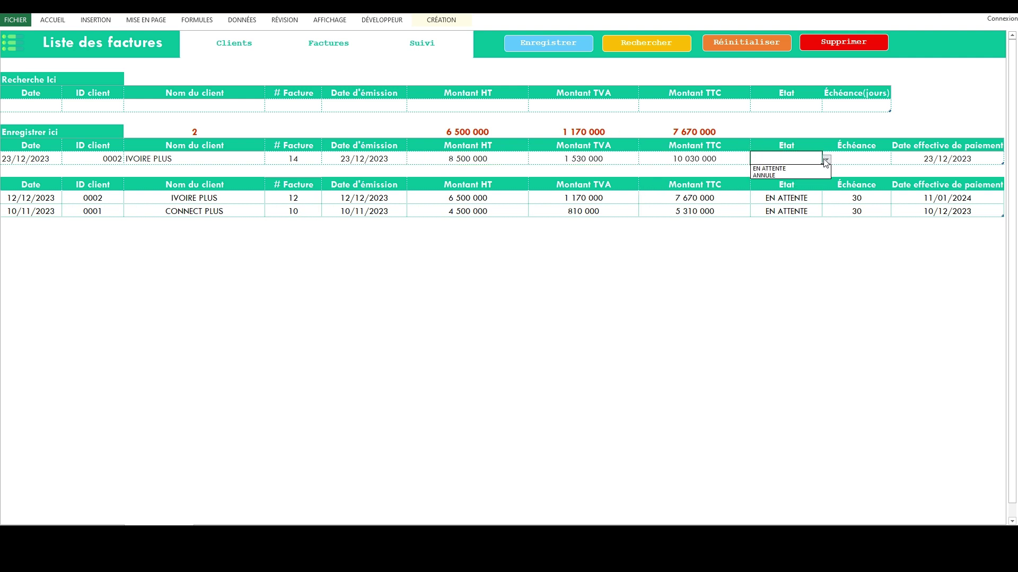
left_click(788, 169)
key("Tab")
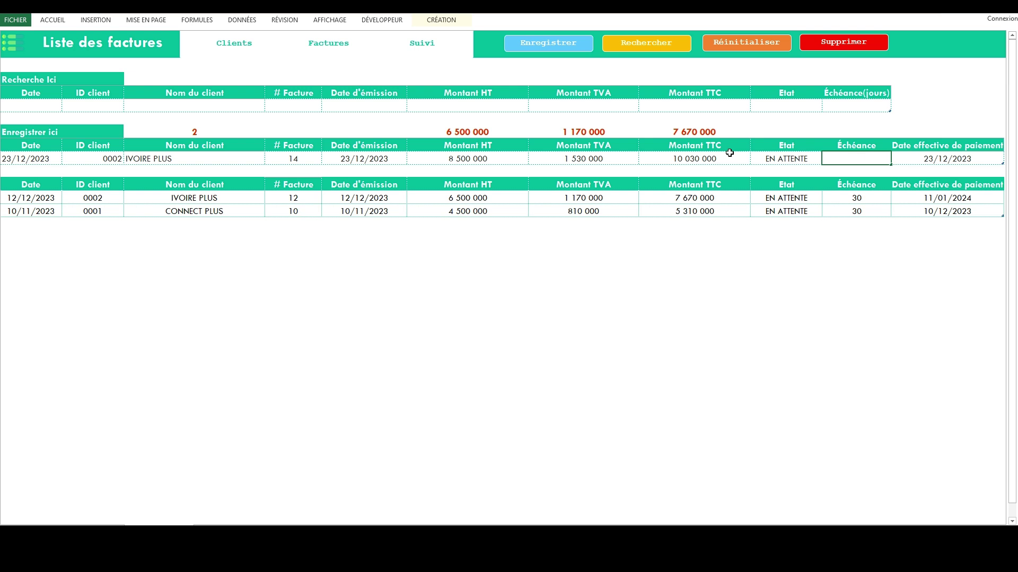
left_click(759, 201)
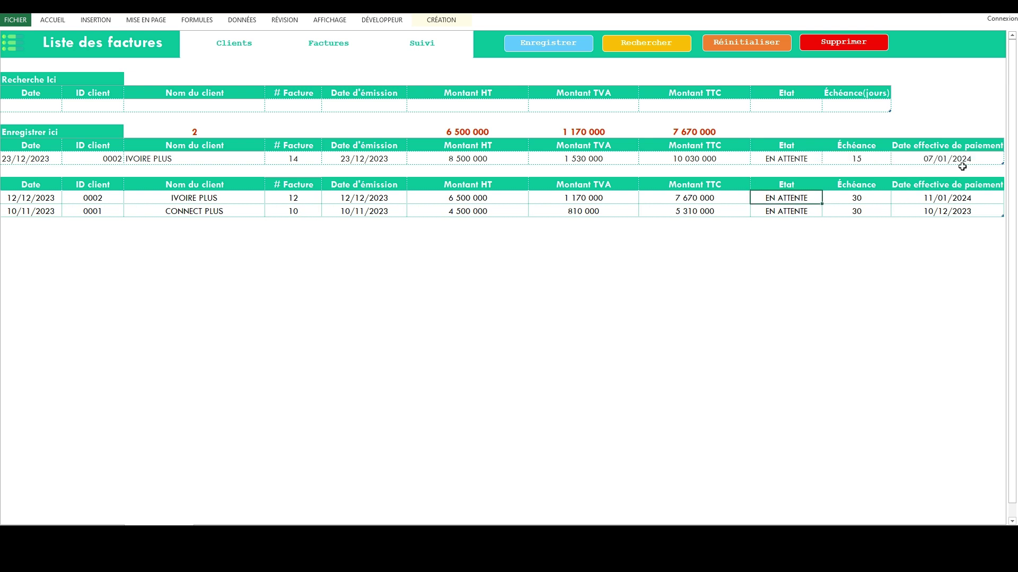
left_click(865, 158)
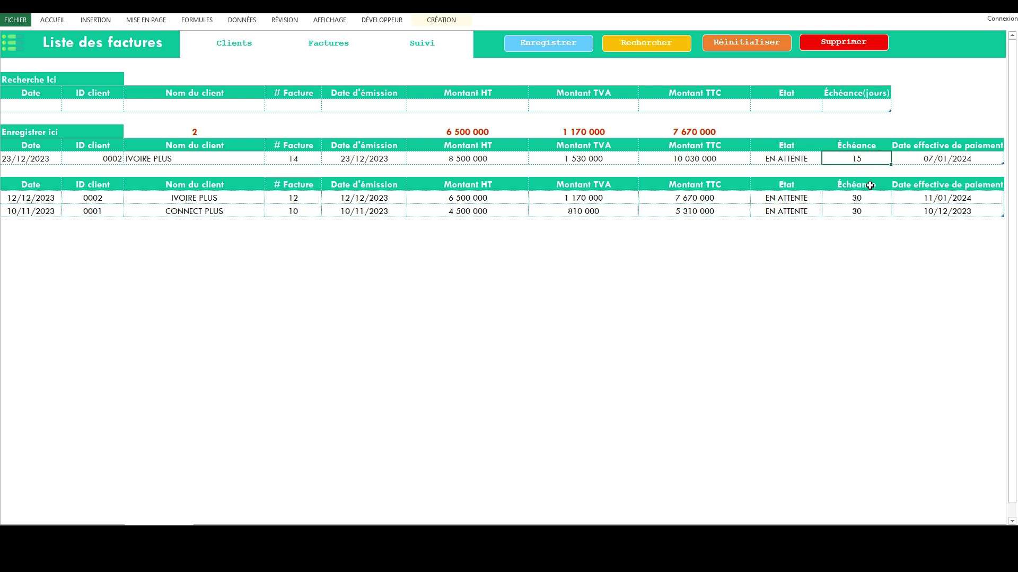
type("5")
left_click(763, 209)
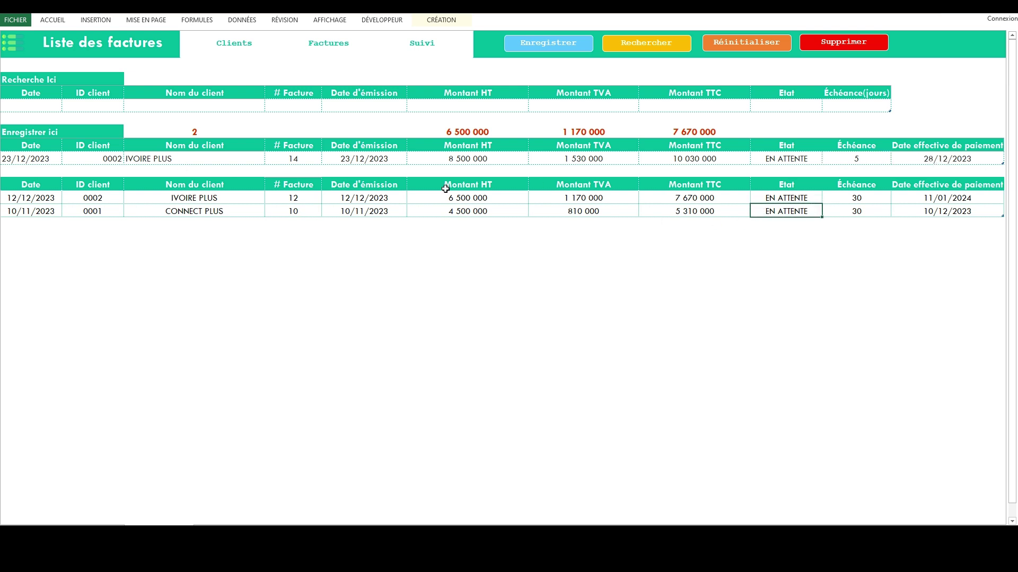
left_click(69, 199)
left_click(541, 42)
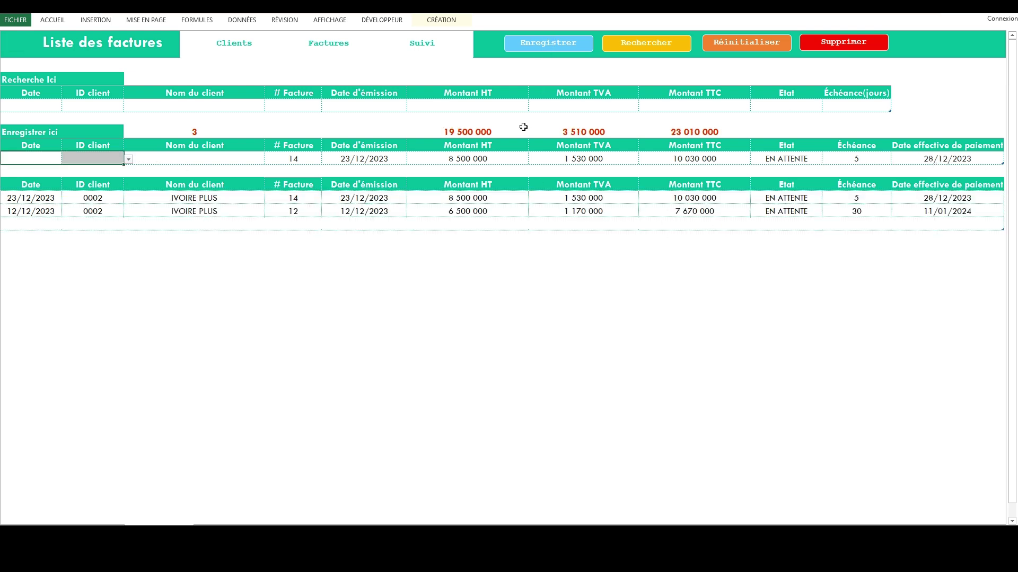
left_click(432, 46)
Start a PARTIEL payment of 7 500 000 for invoice 0014.
left_click(37, 157)
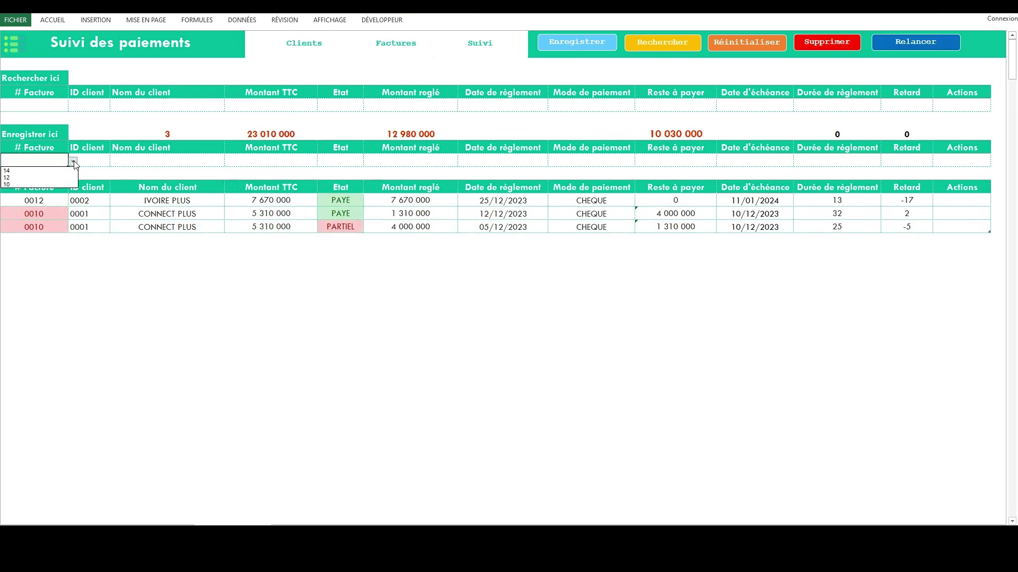
left_click(73, 161)
left_click(34, 201)
left_click(336, 160)
left_click(367, 161)
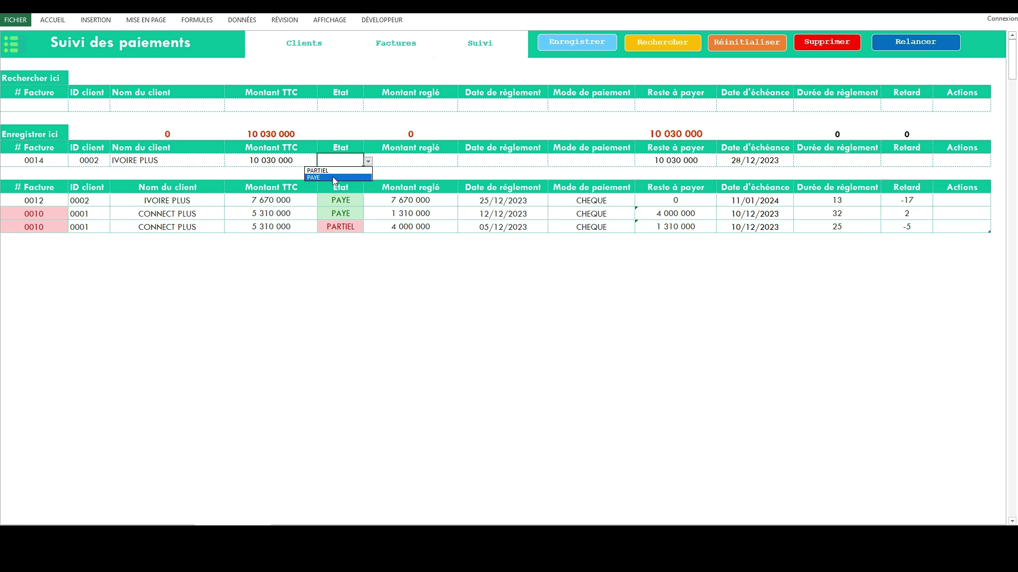
left_click(318, 170)
left_click(417, 160)
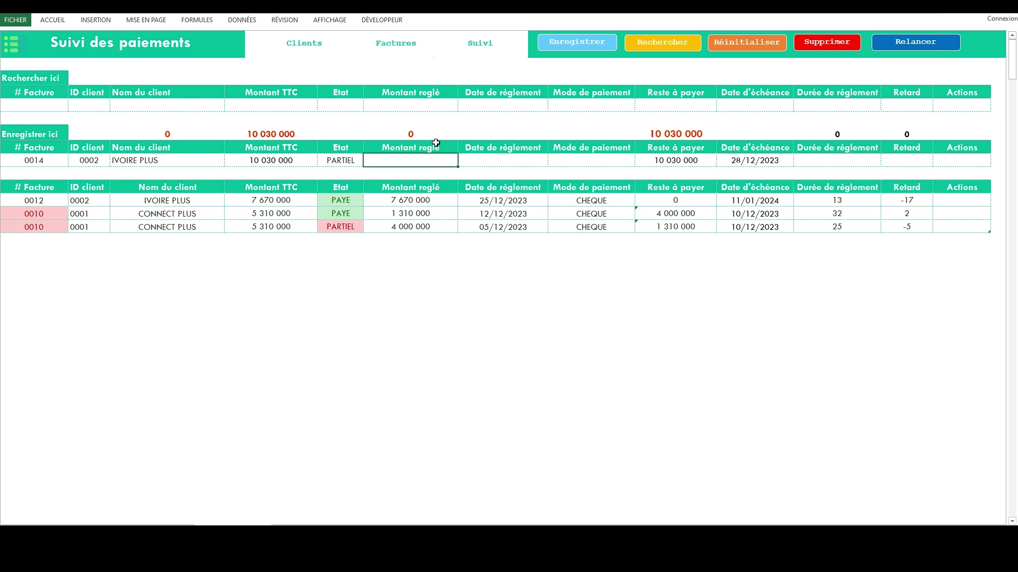
type("7 500 000")
key("Tab")
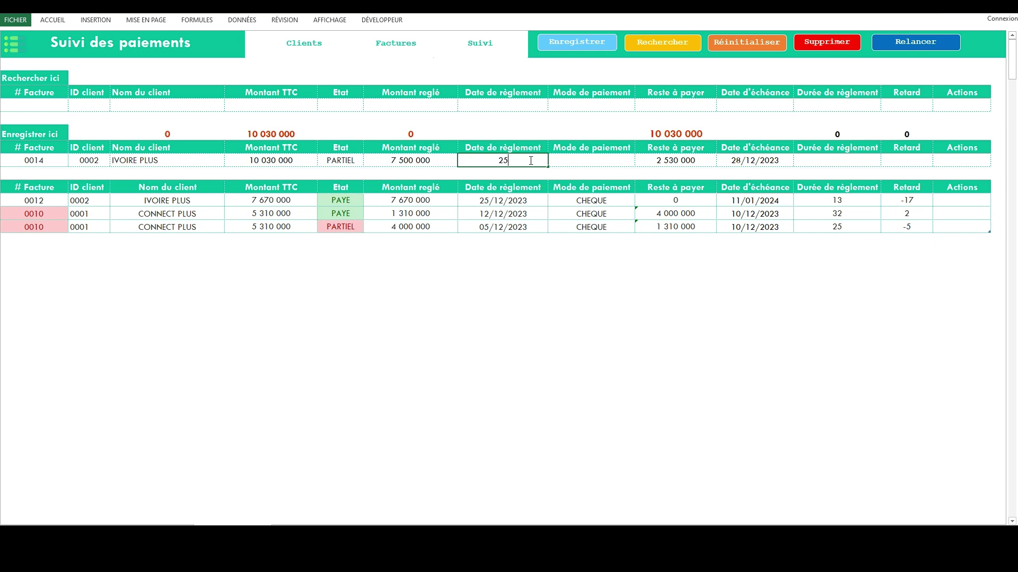
Date the payment 29/12/2023, set the method to CHEQUE, and save it to the list.
type("26/12/2023")
left_click(584, 159)
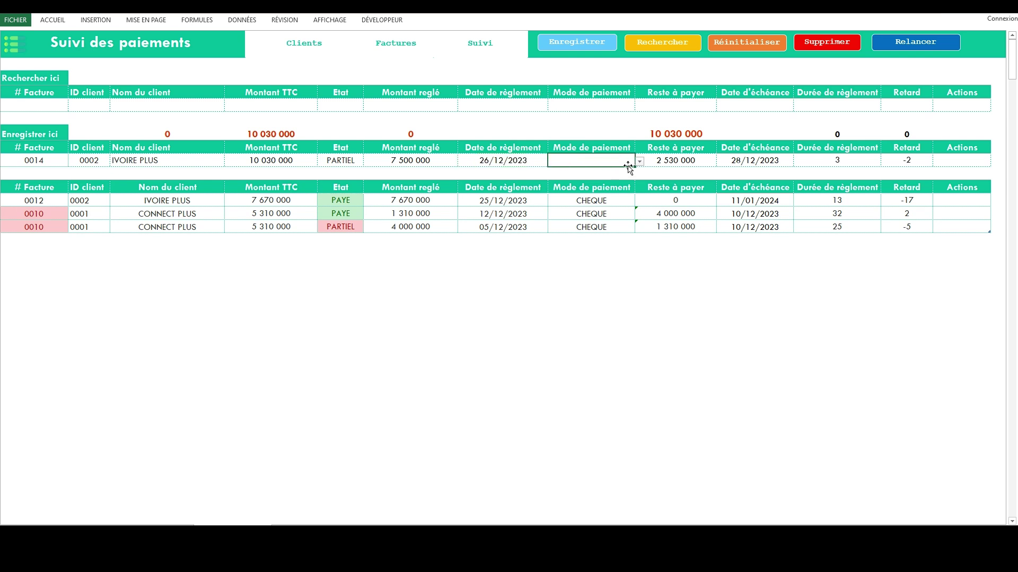
left_click(640, 161)
left_click(577, 171)
left_click(488, 160)
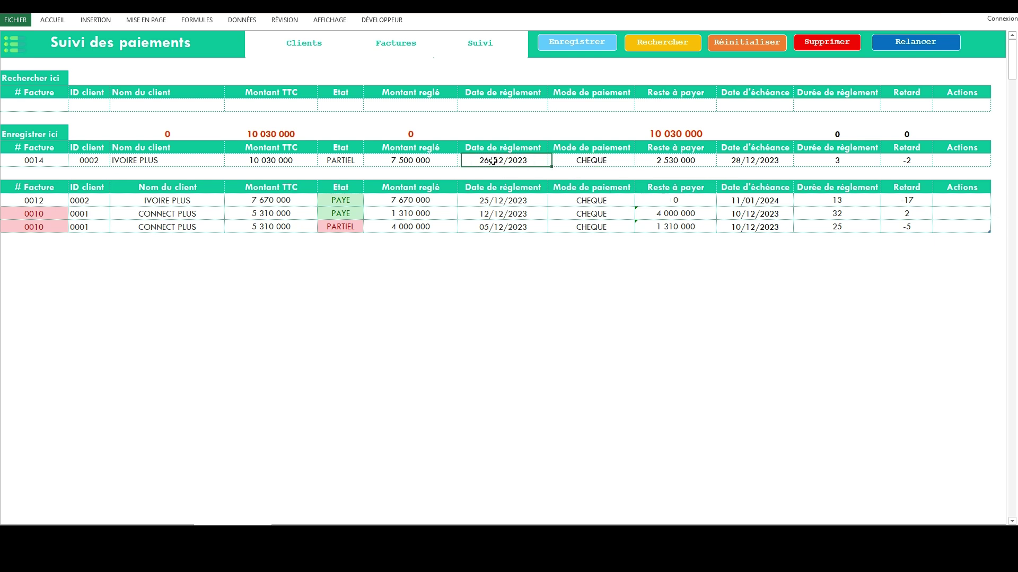
type("29/12/2023")
key("Return")
left_click(619, 161)
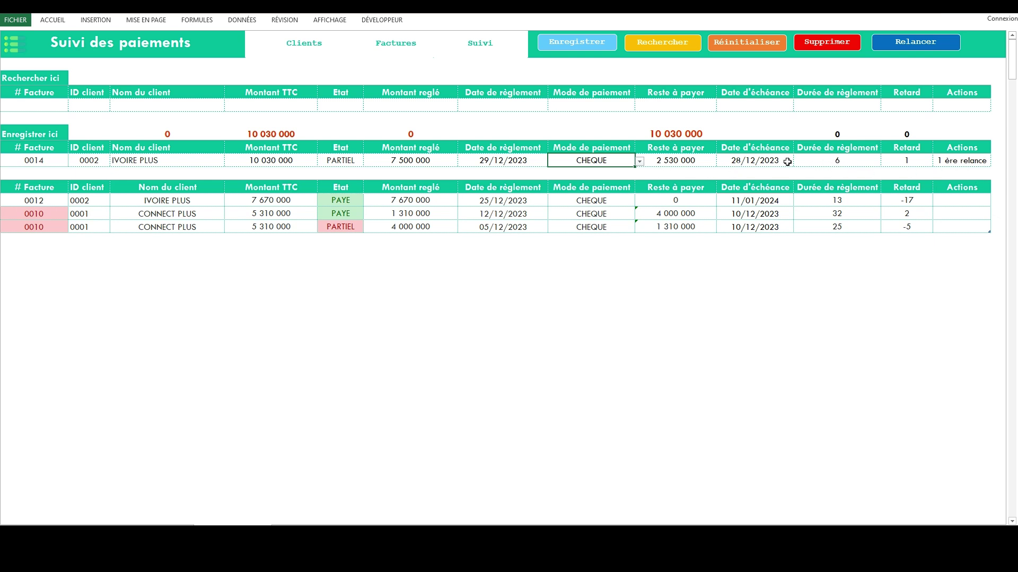
left_click(587, 45)
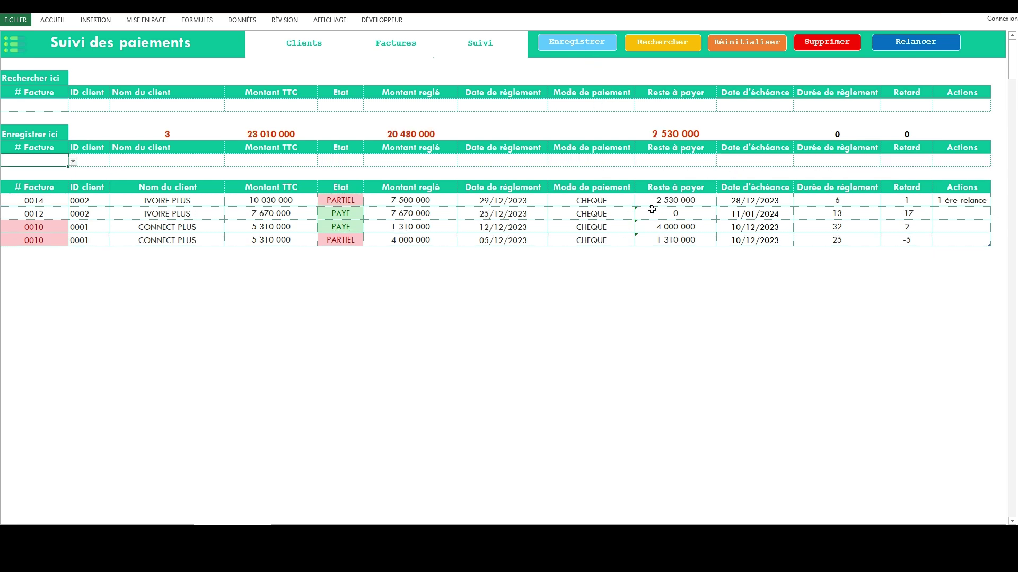
Select invoice 0014 in the payments list, visit the home page, and return to payment tracking.
left_click(45, 202)
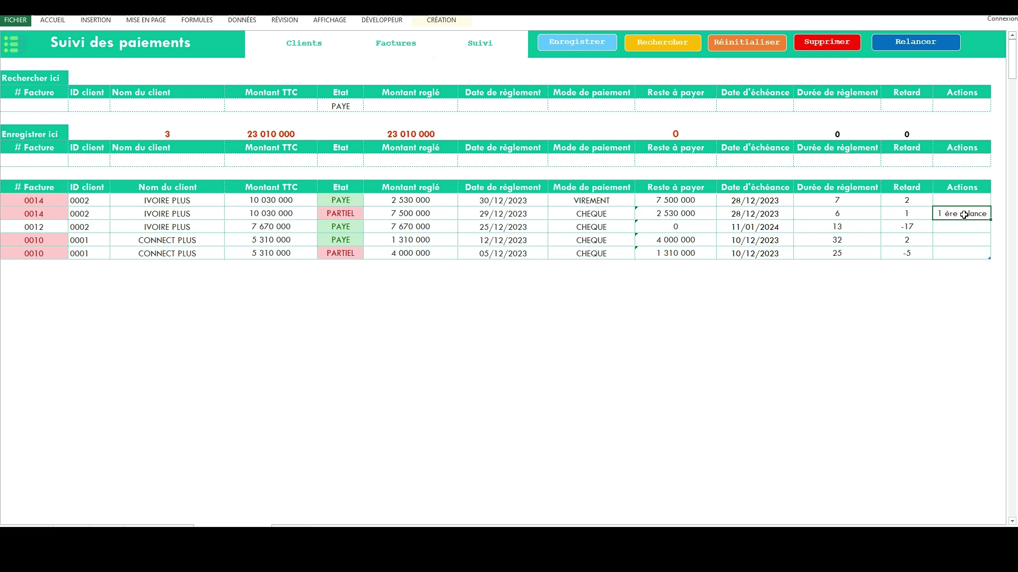
left_click(18, 46)
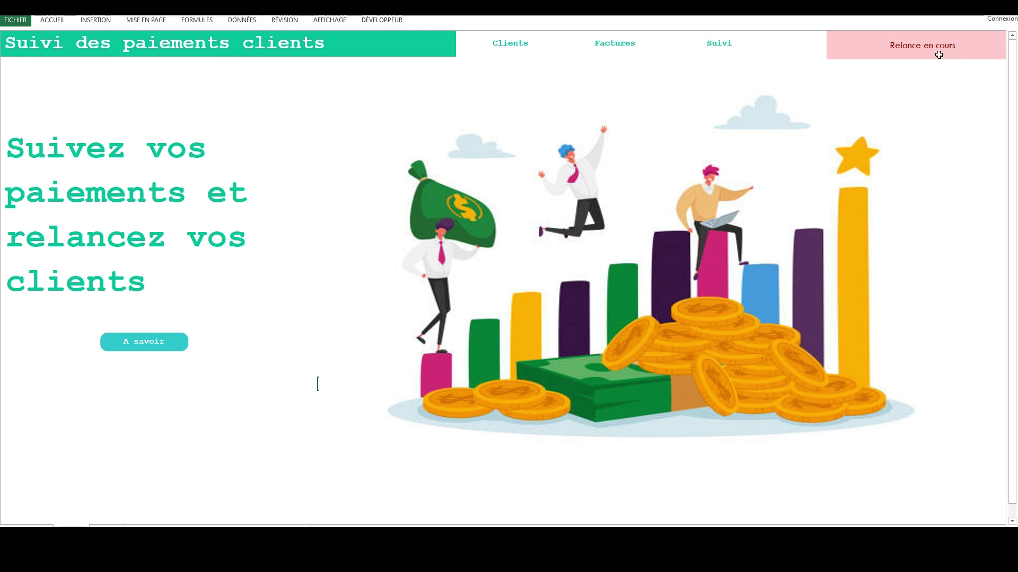
key("ctrl+Page_Down")
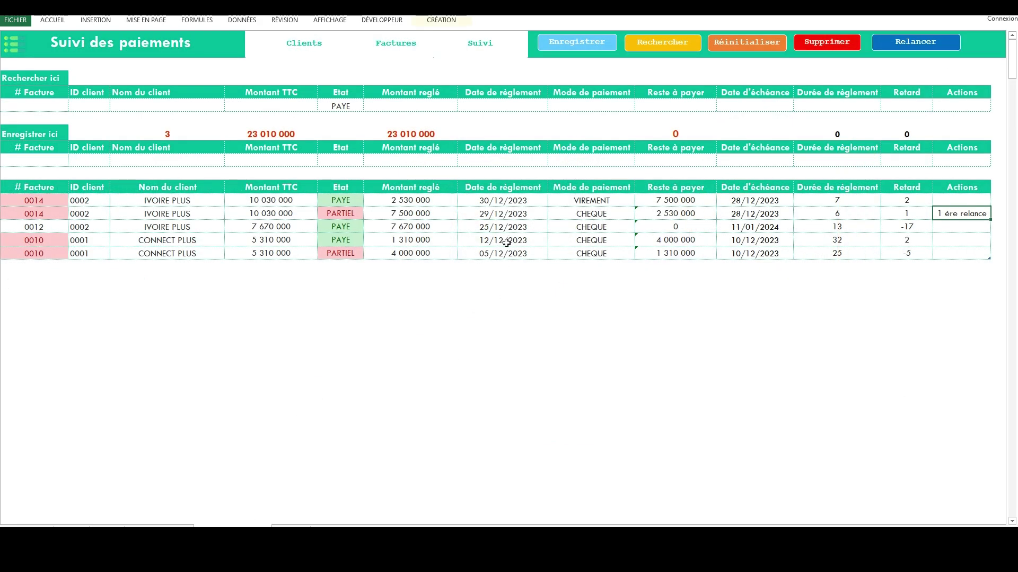
Filter the payments to invoice 0014 and reset the list, twice.
left_click(50, 105)
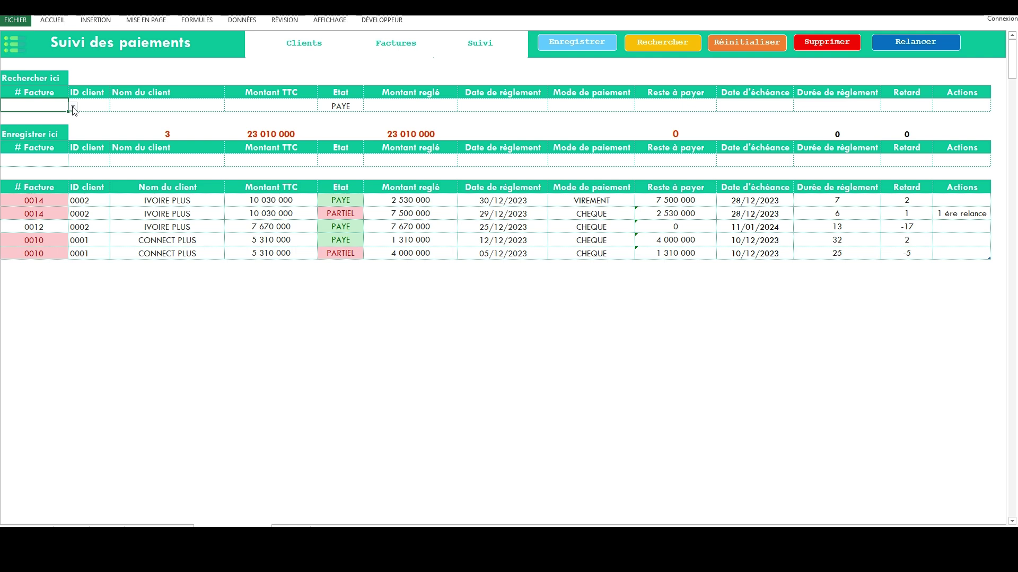
left_click(73, 107)
left_click(59, 116)
left_click(645, 46)
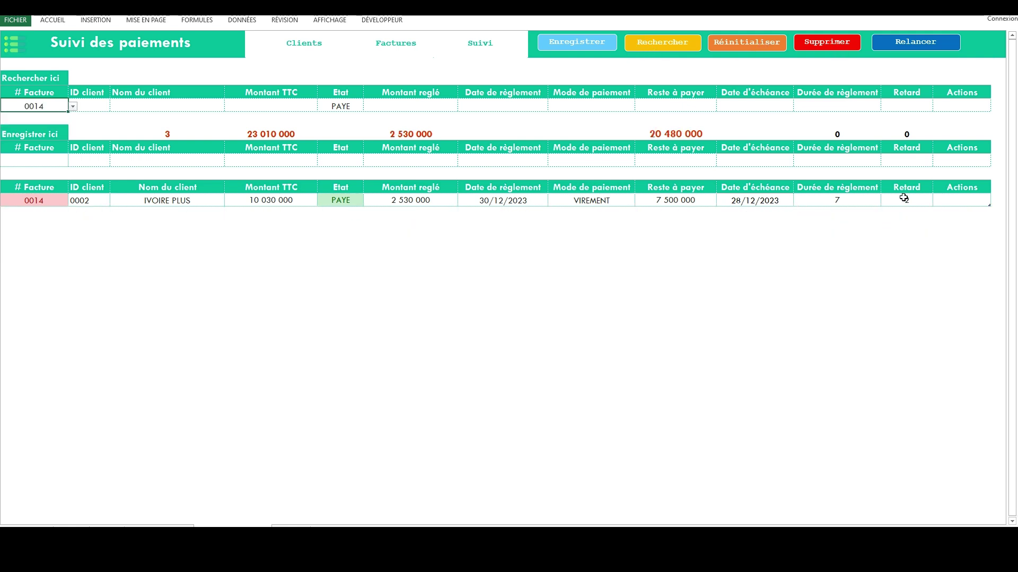
left_click(764, 46)
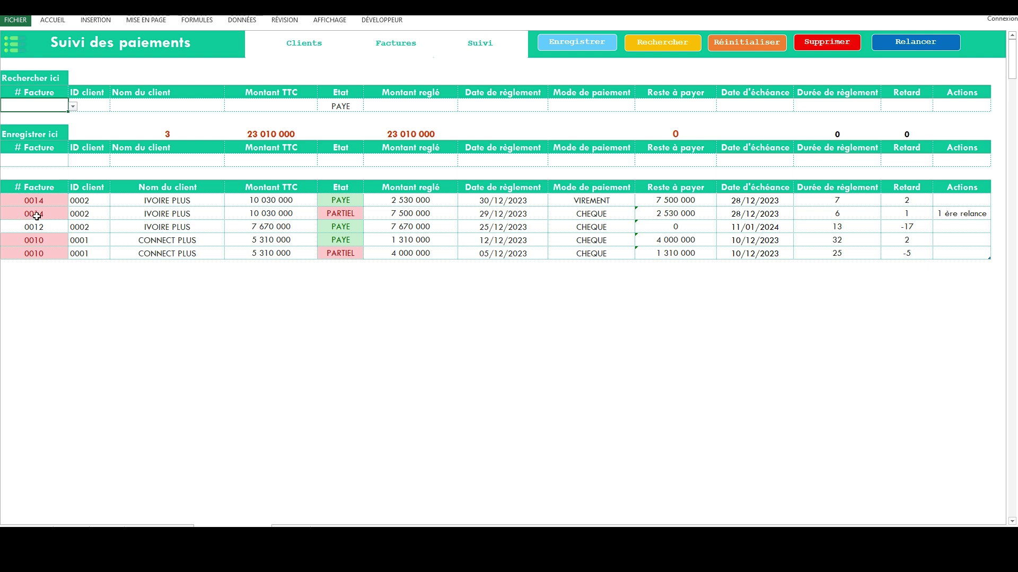
left_click(73, 107)
left_click(21, 116)
left_click(667, 42)
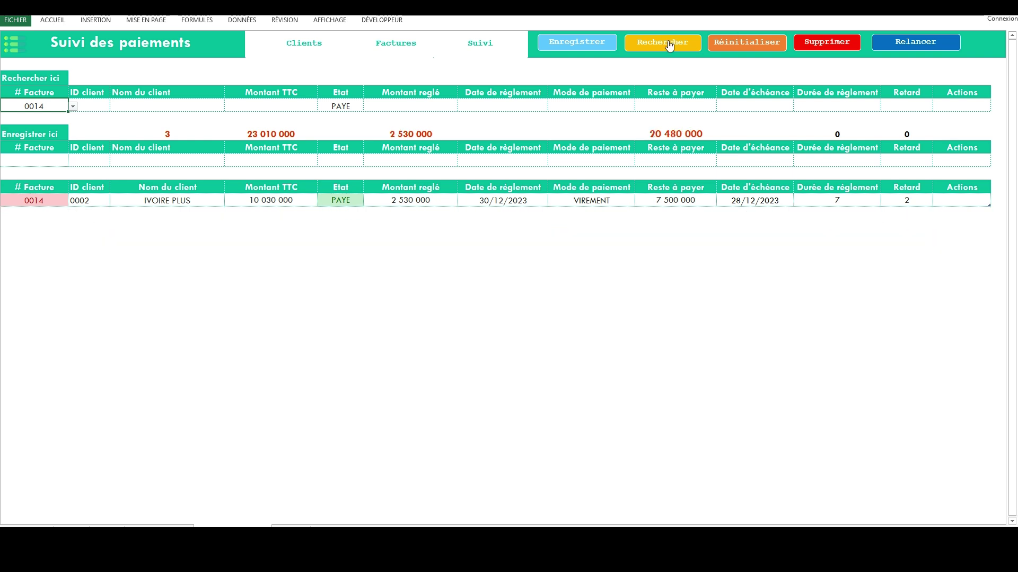
left_click(753, 47)
Filter to invoice 0014 a third time, then reset to list all payments.
left_click(354, 105)
left_click(44, 106)
left_click(72, 106)
left_click(48, 118)
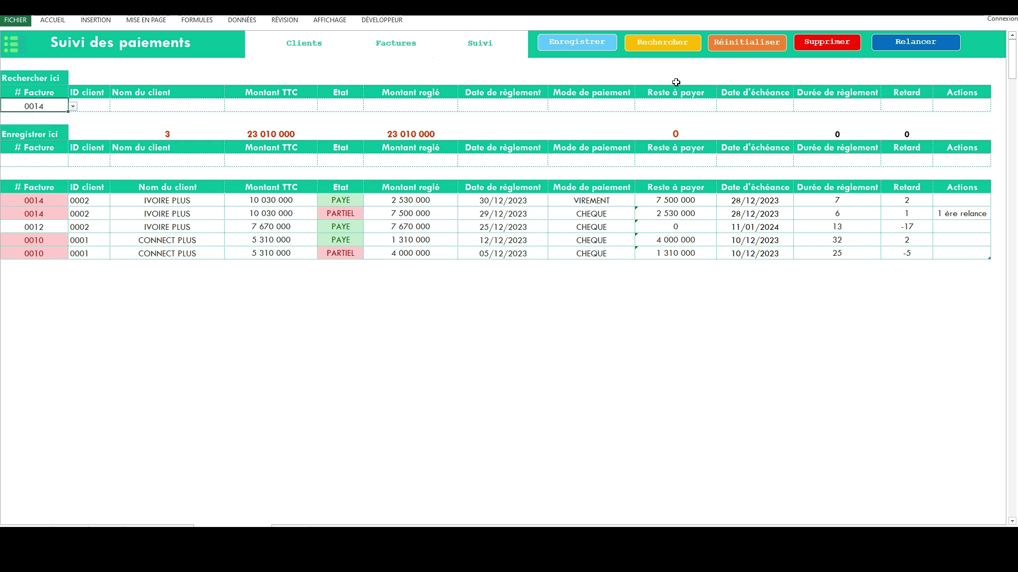
left_click(681, 46)
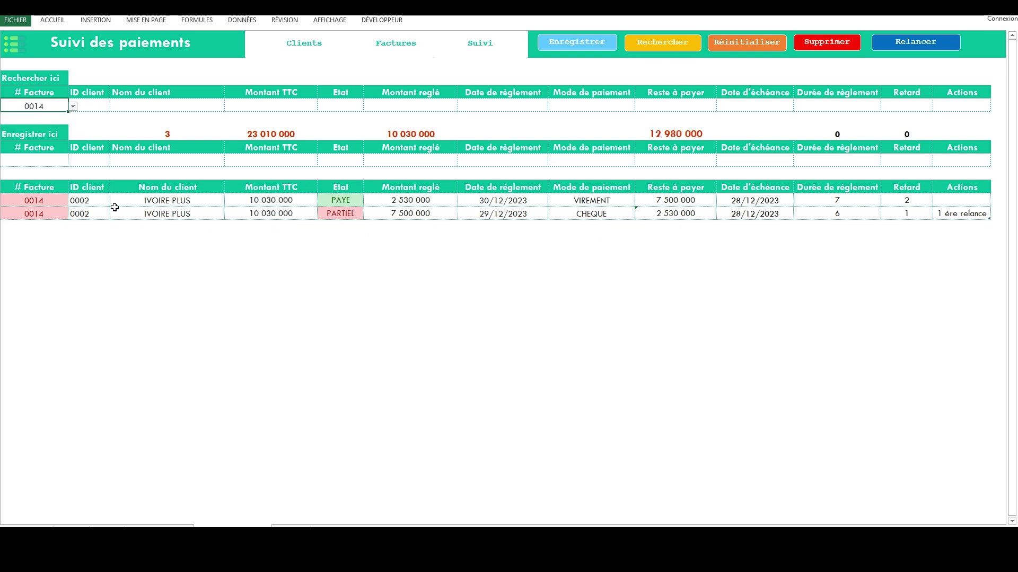
left_click(757, 43)
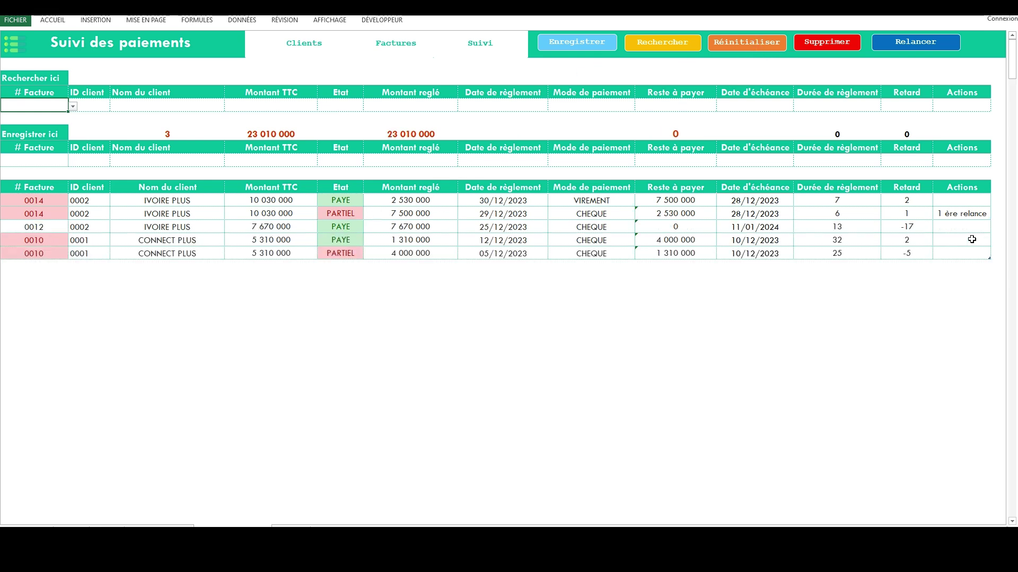
left_click(908, 48)
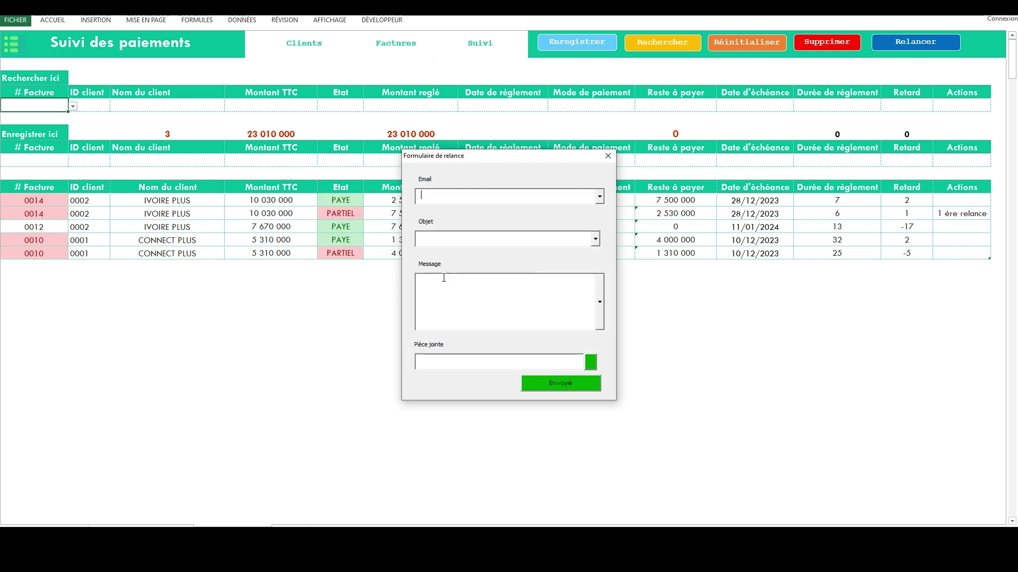
left_click(596, 239)
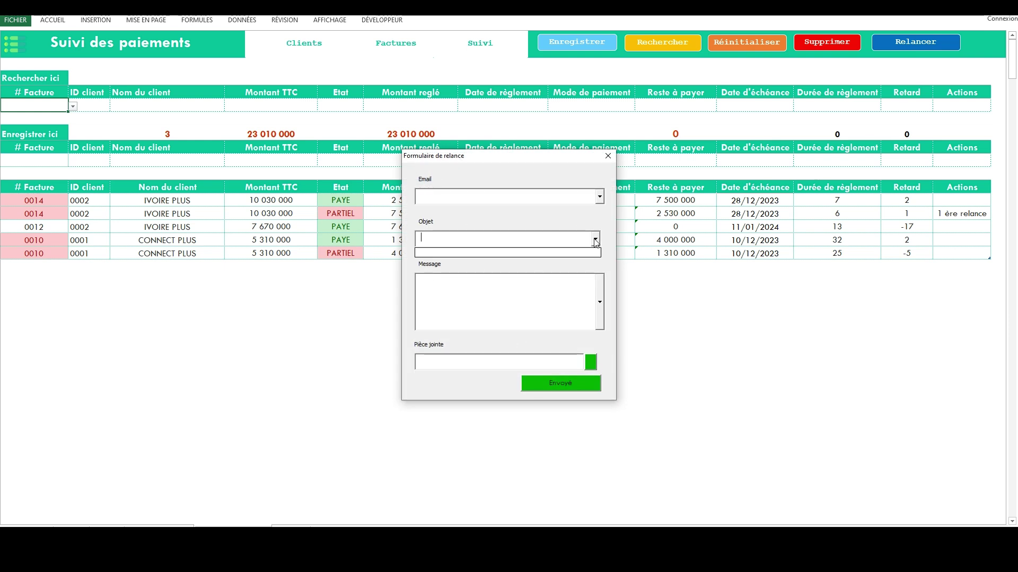
left_click(600, 196)
left_click(609, 303)
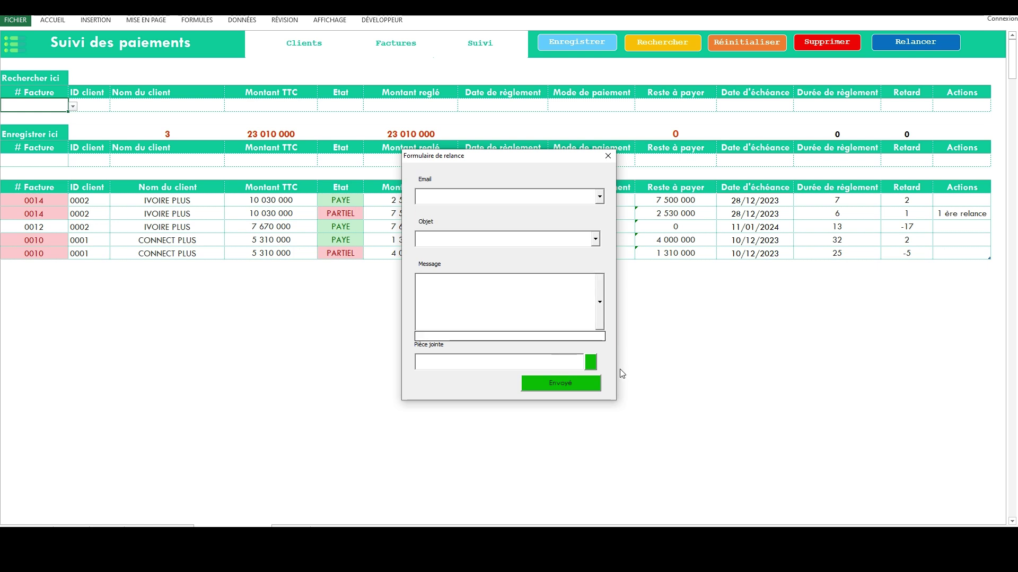
left_click(565, 366)
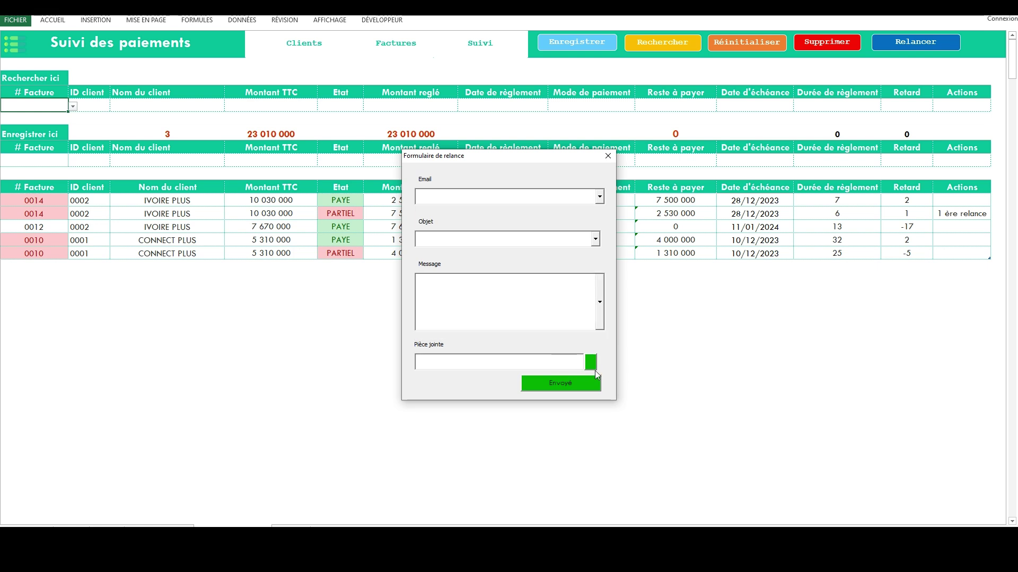
left_click(608, 156)
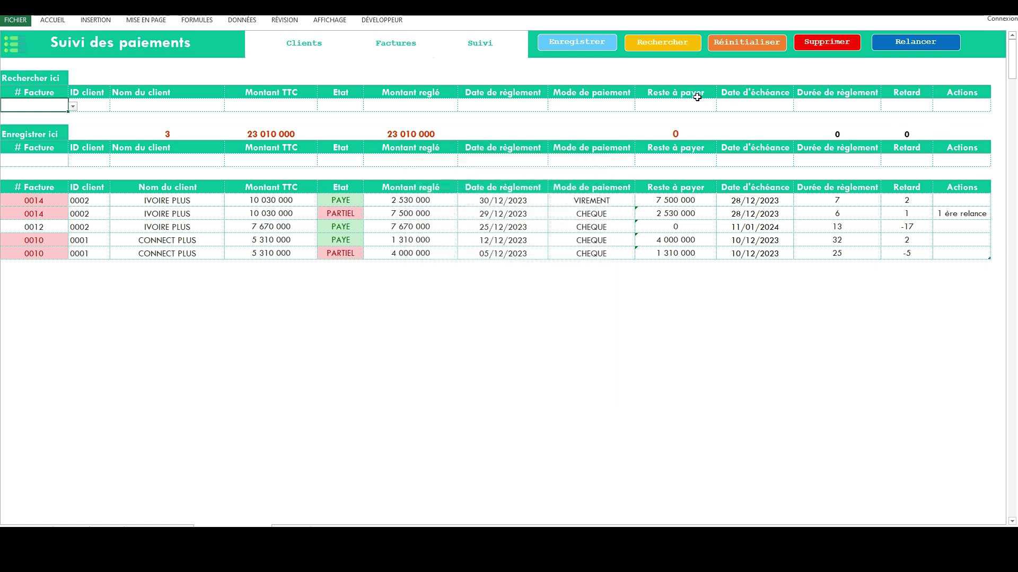